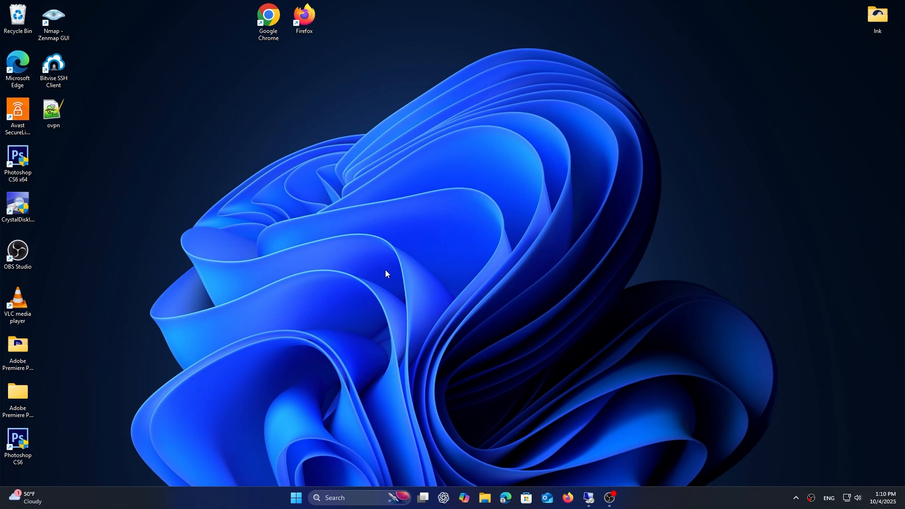
Launch Google Chrome from its desktop shortcut.
double_click(276, 35)
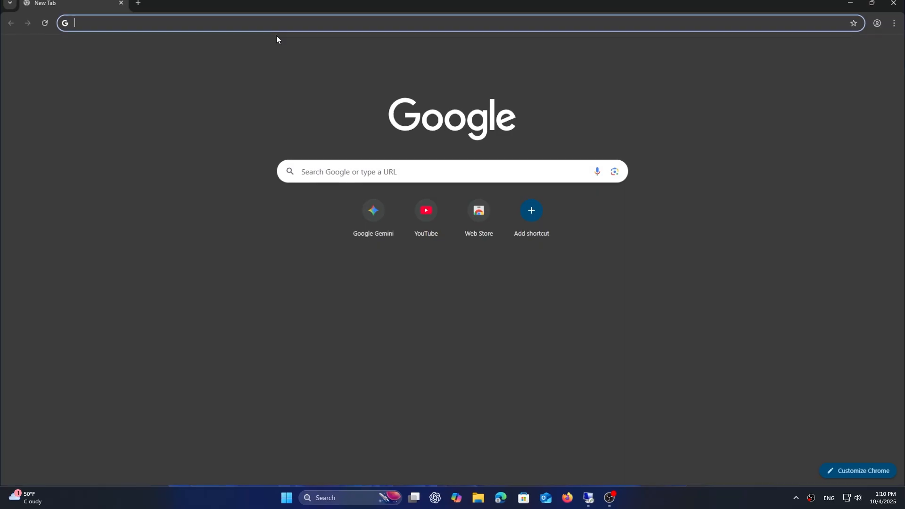
Go to the pasted Proxmox server address and proceed past the certificate warning.
click(273, 31)
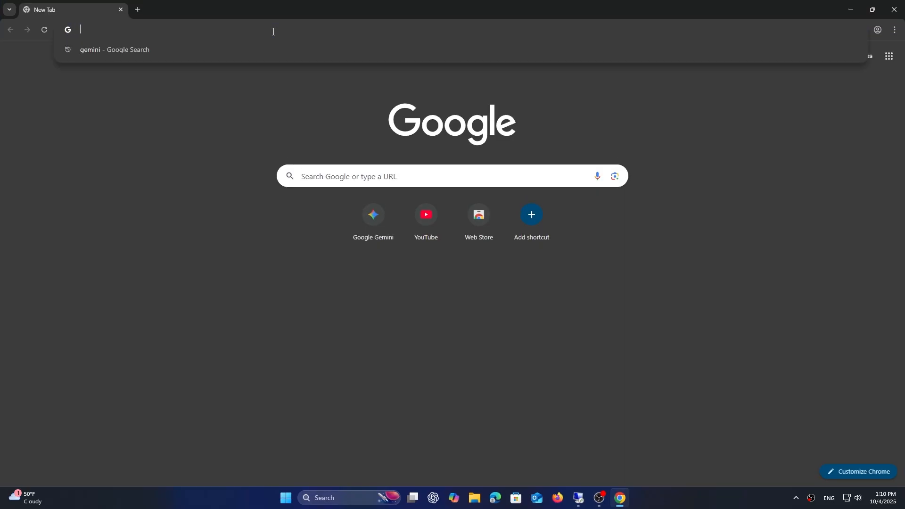
key(ctrl+v)
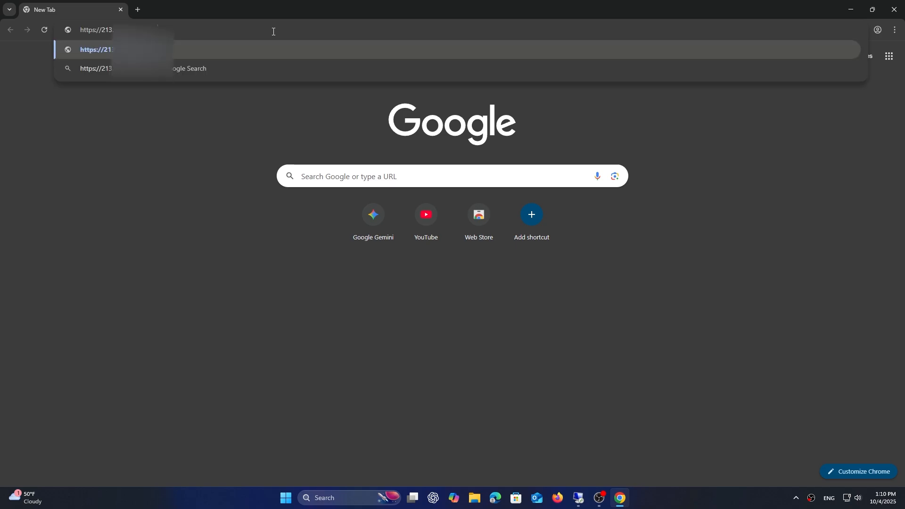
key(Return)
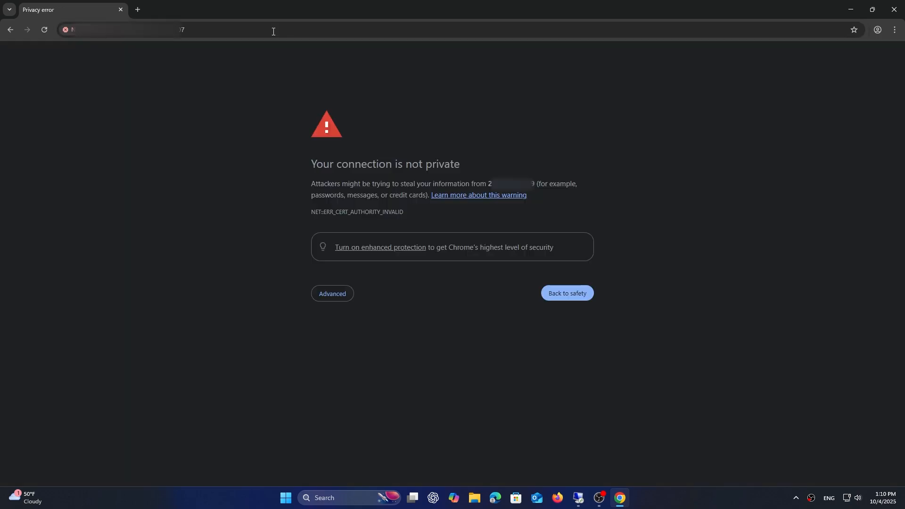
click(344, 294)
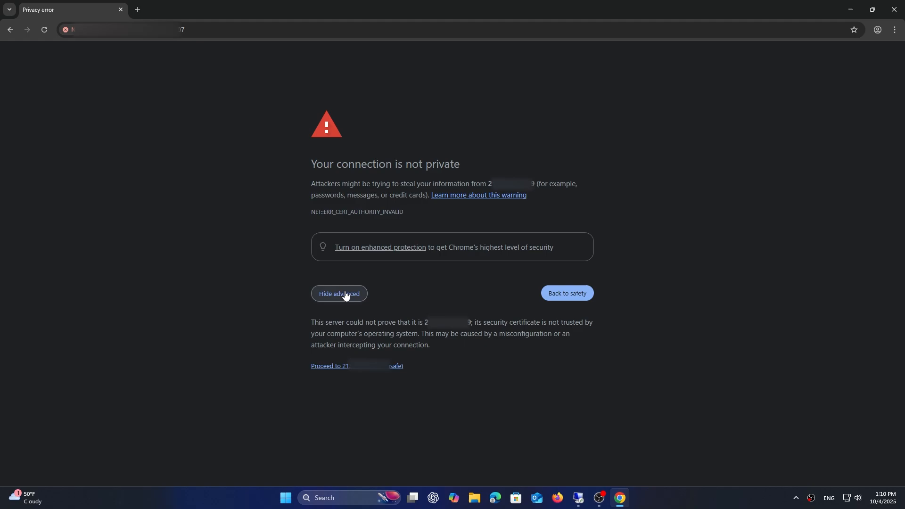
click(353, 368)
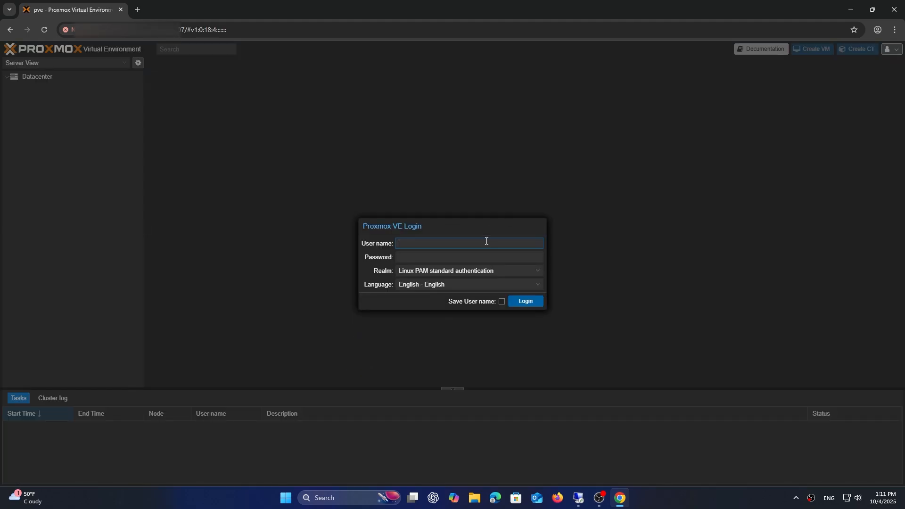
Log in as root with the account password and the two-factor verification code.
key(Tab)
key(Return)
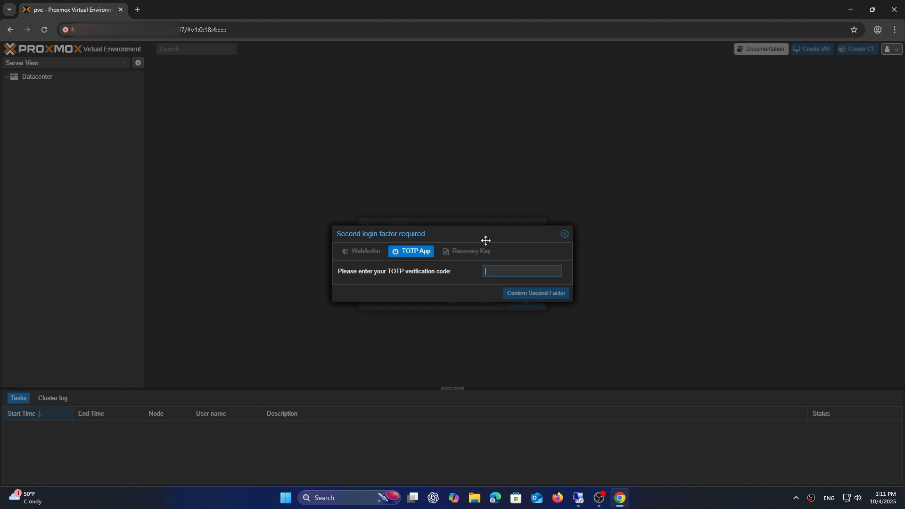
key(Return)
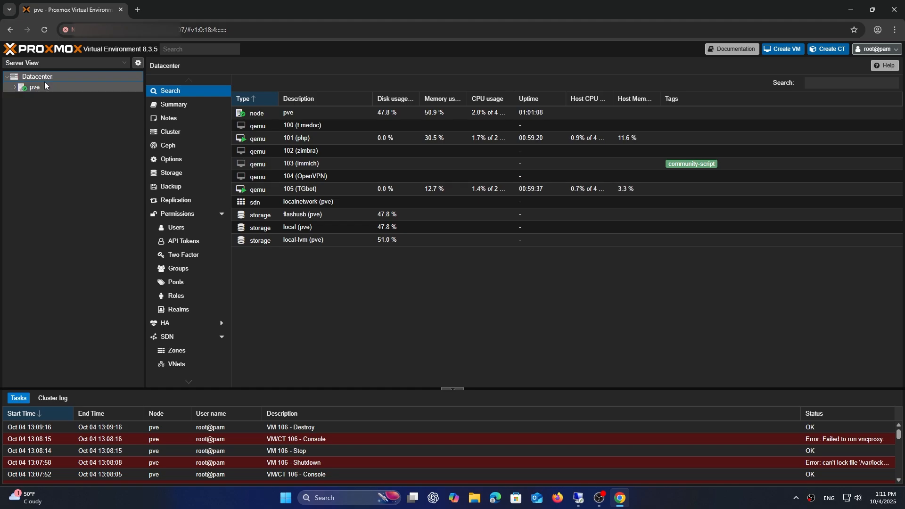
Show the ISO Images list of the pve node's local storage, then open a new browser tab.
click(14, 88)
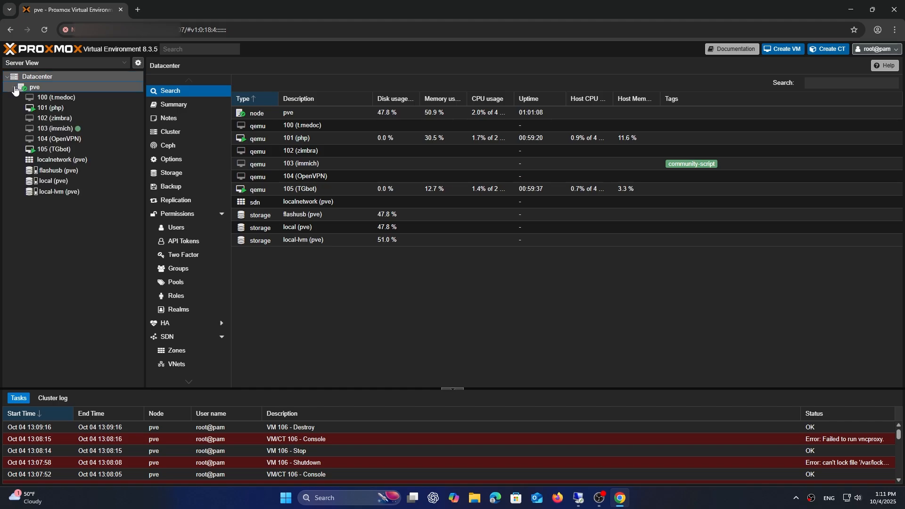
click(51, 181)
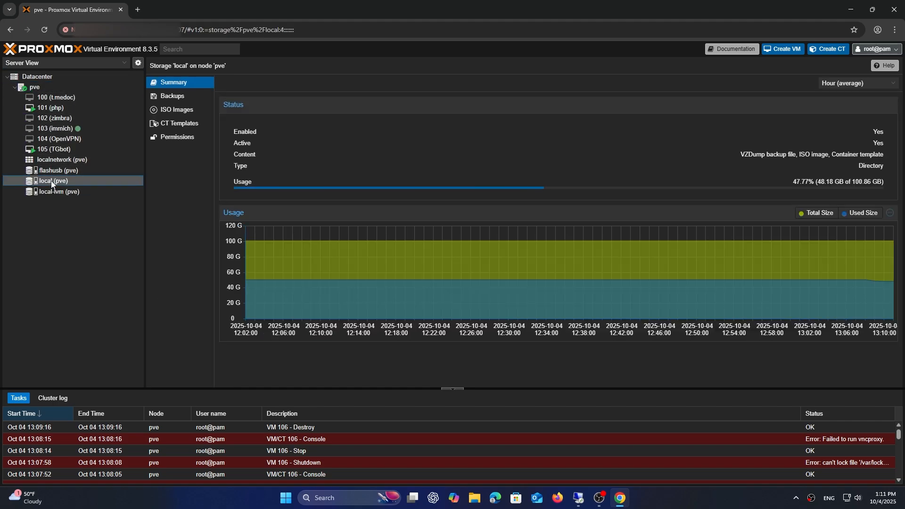
click(186, 117)
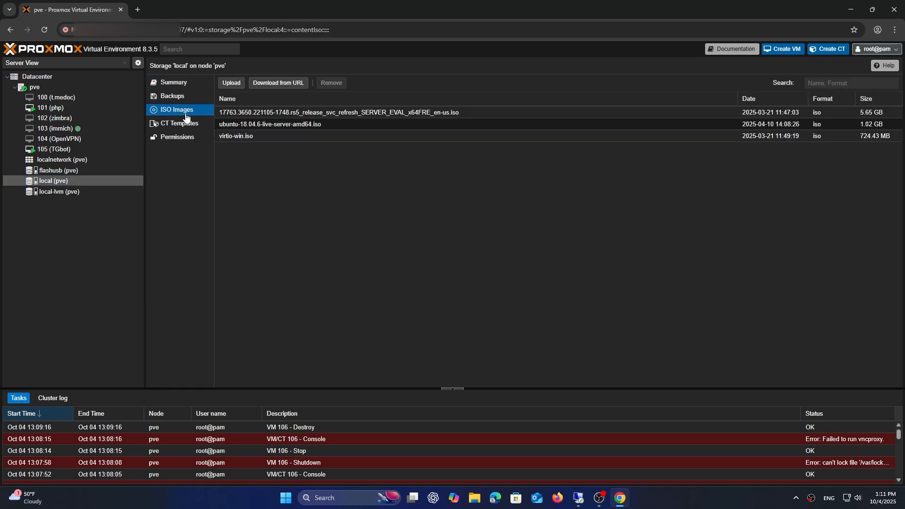
click(138, 10)
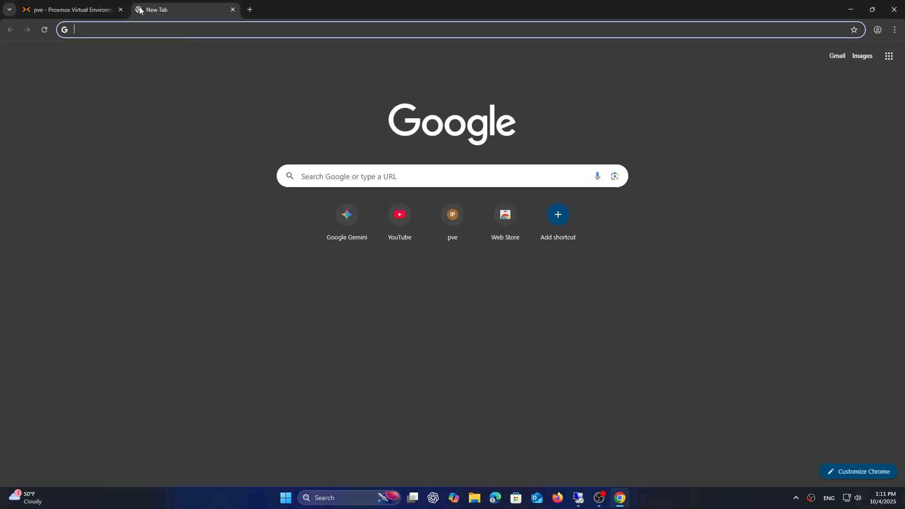
Search 'ubuntu server download', accept ubuntu.com's cookies and download Ubuntu Server 24.04.3 LTS.
text(ubun)
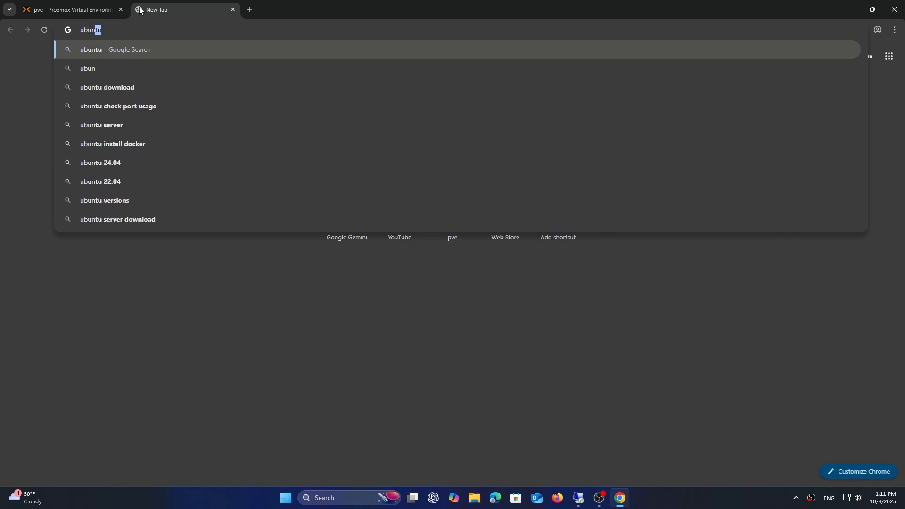
text(tu server d)
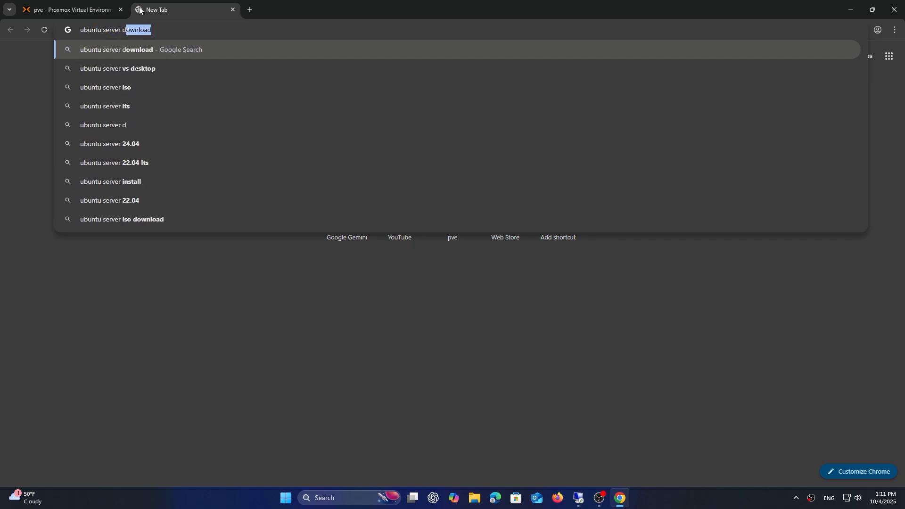
text(ownload)
key(Return)
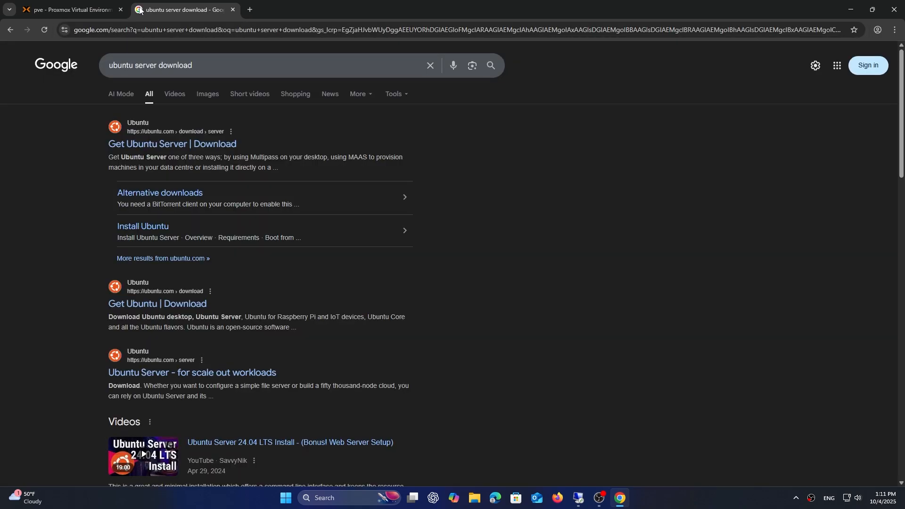
click(180, 144)
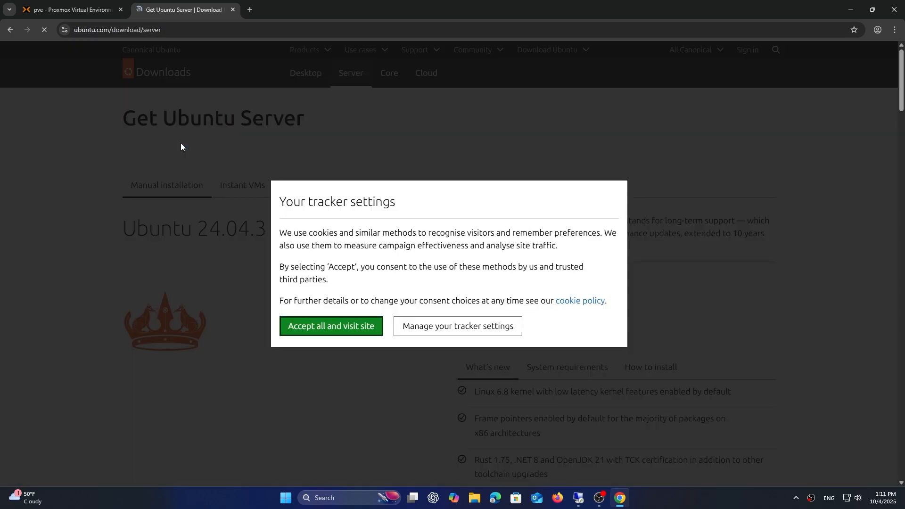
click(313, 330)
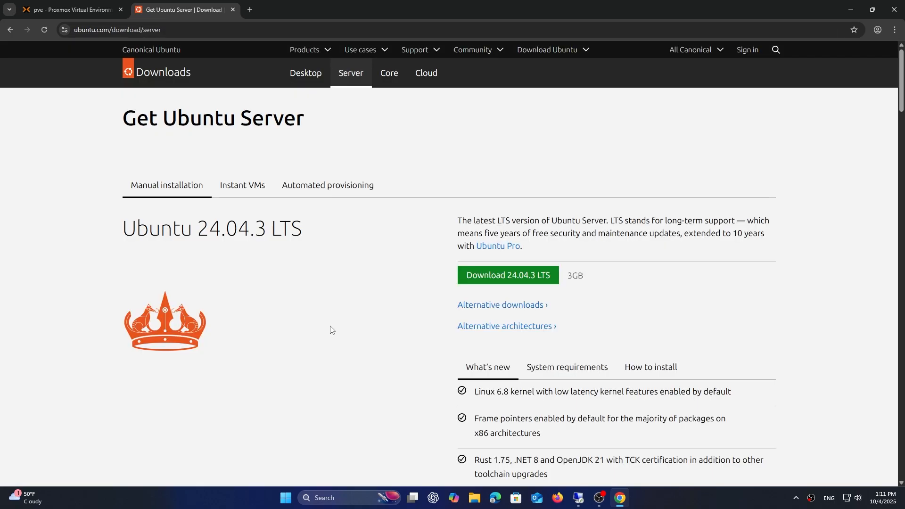
click(496, 274)
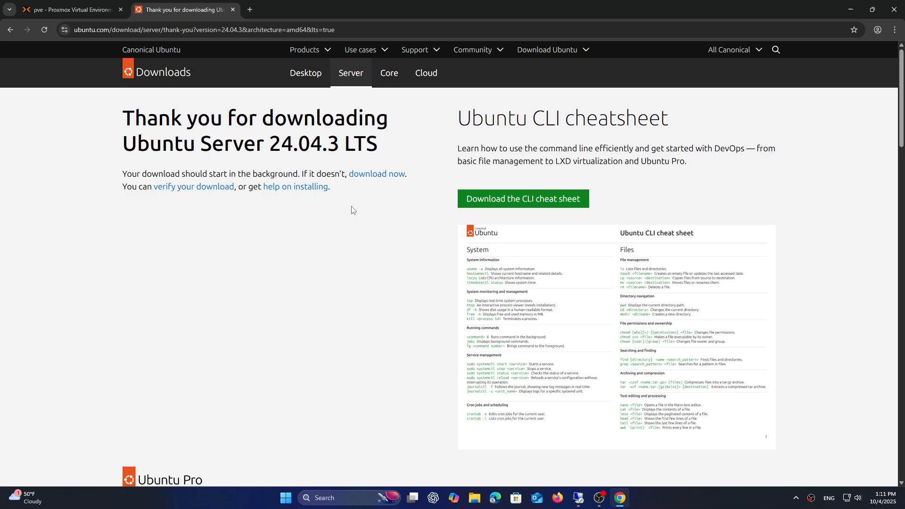
Copy the direct ISO download link and return to the Proxmox tab.
right_click(376, 175)
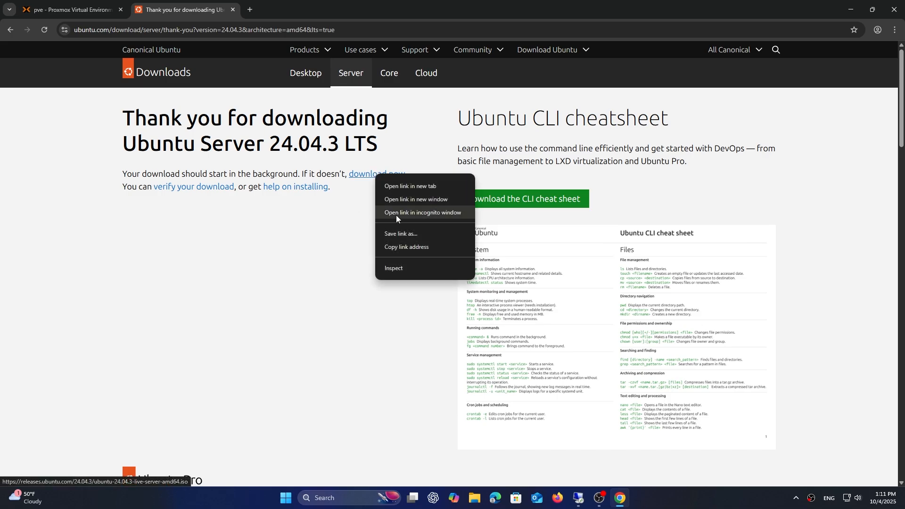
click(394, 247)
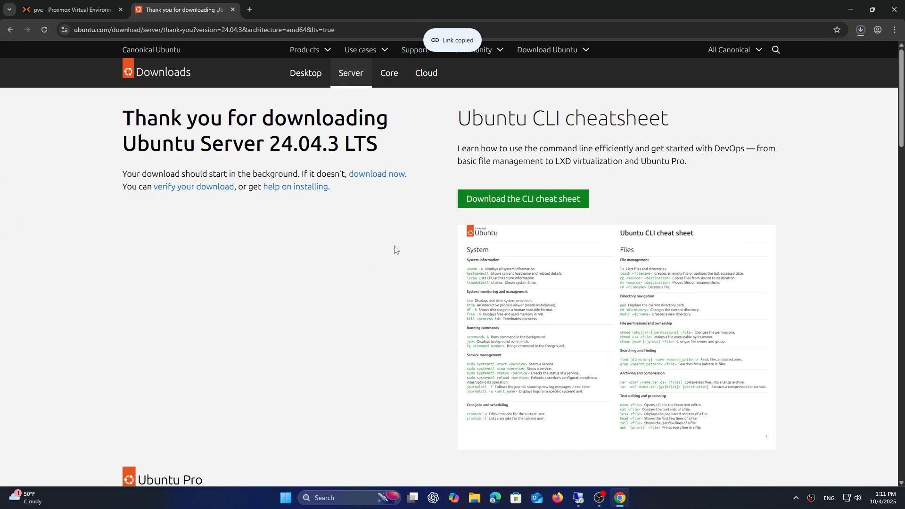
click(860, 30)
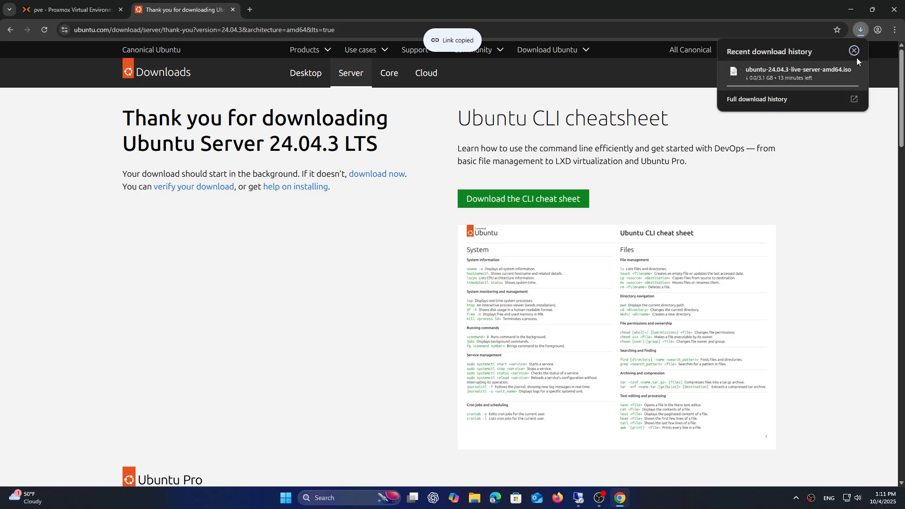
click(855, 51)
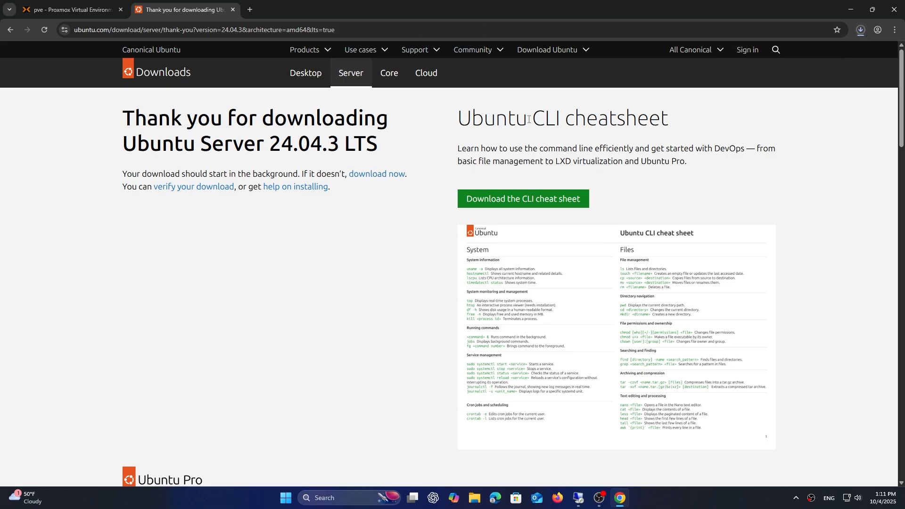
click(106, 13)
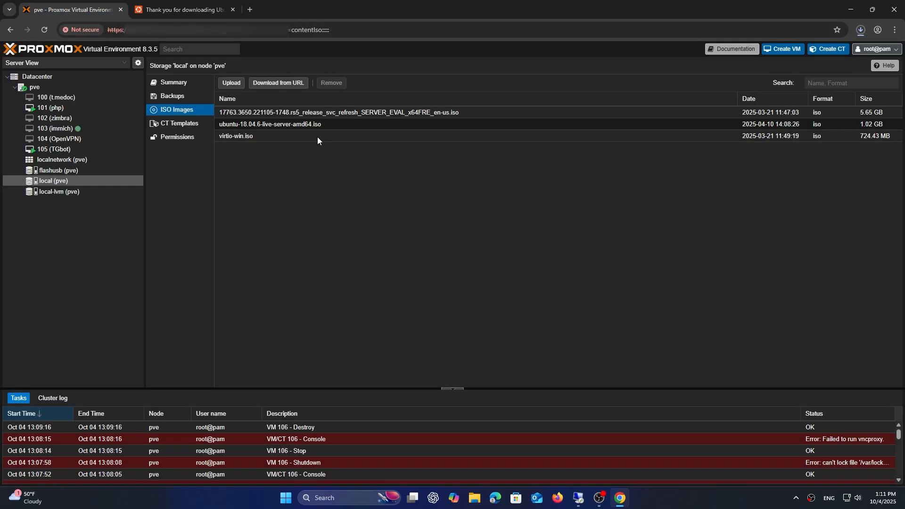
Paste the Ubuntu 24.04.3 ISO link into local storage's Download from URL form.
click(278, 83)
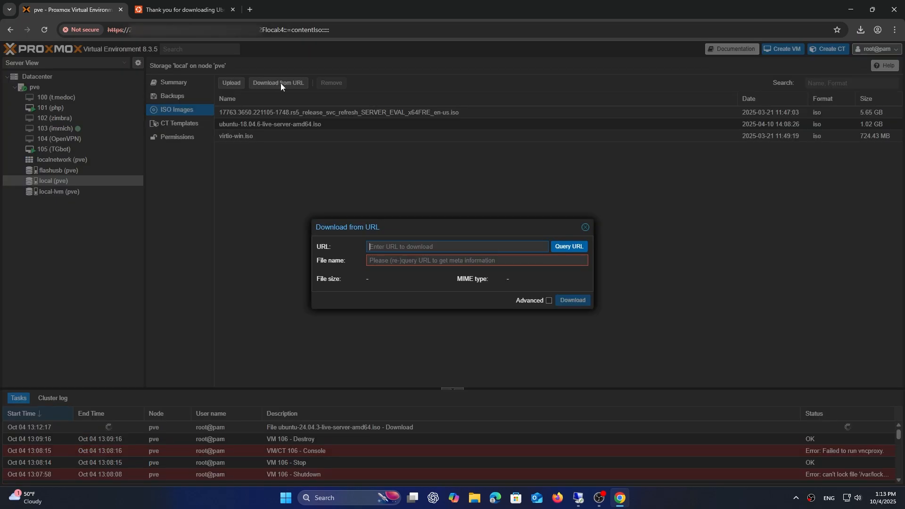
key(ctrl+v)
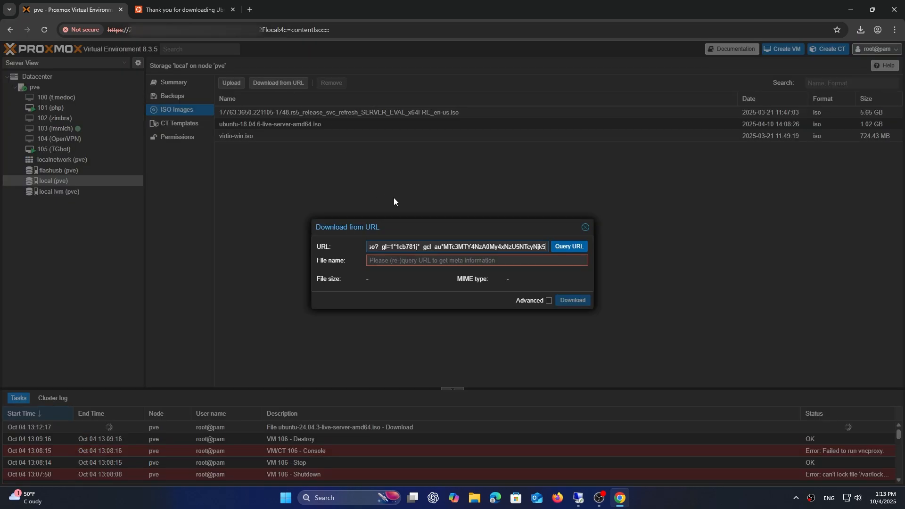
key(ctrl+a)
key(BackSpace)
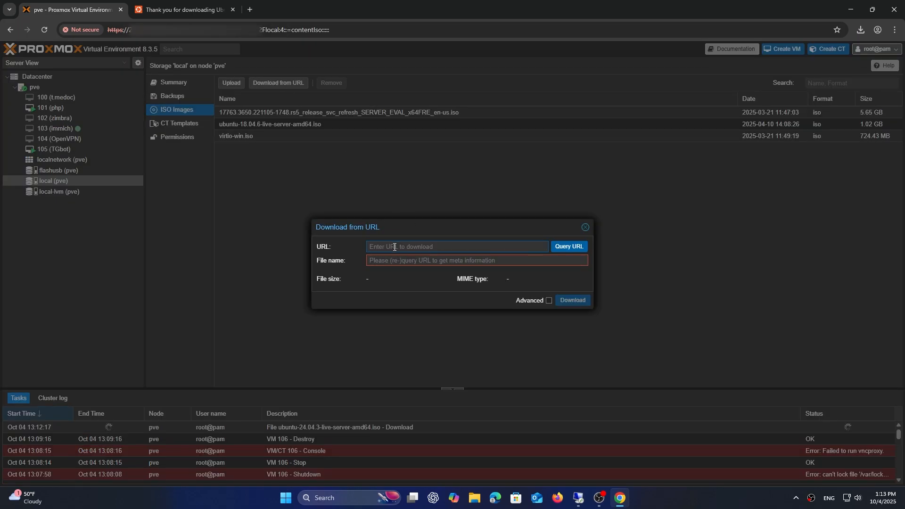
right_click(396, 246)
click(437, 339)
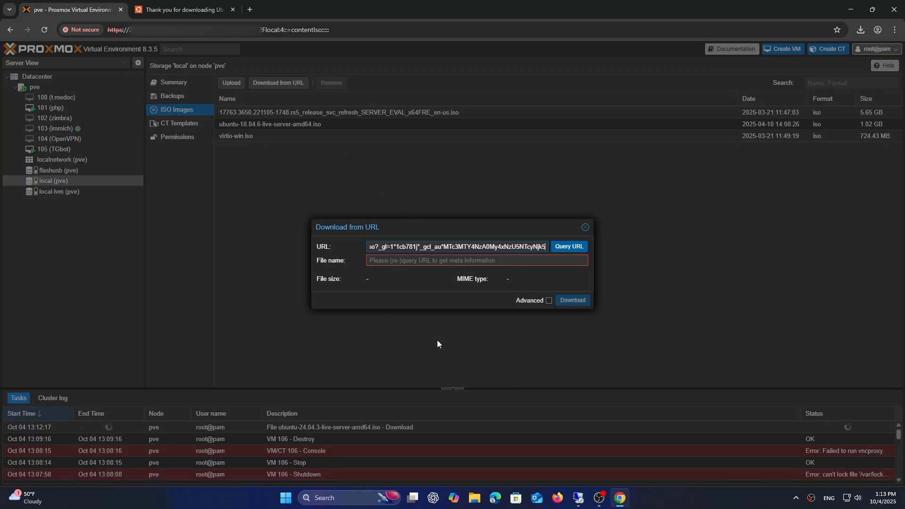
Query the URL, download the ISO to local storage and check the ubuntu-24.04.3 entry.
click(582, 248)
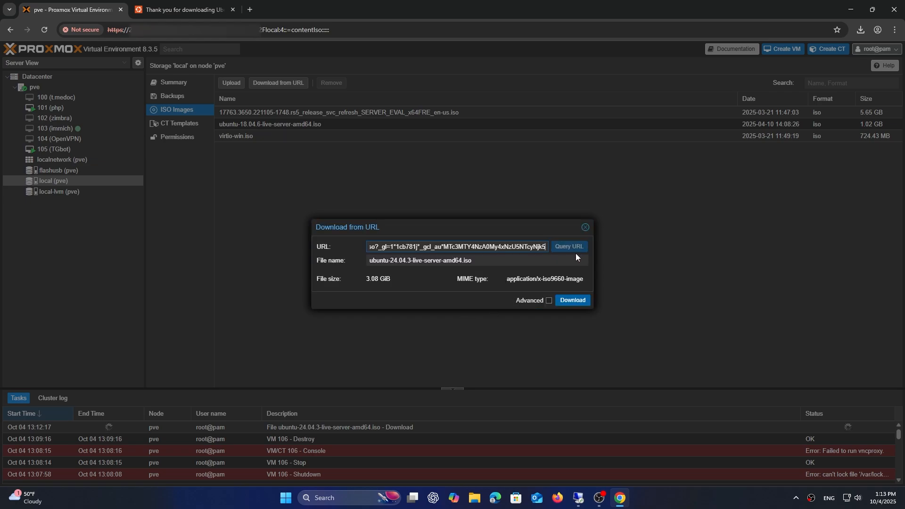
click(572, 302)
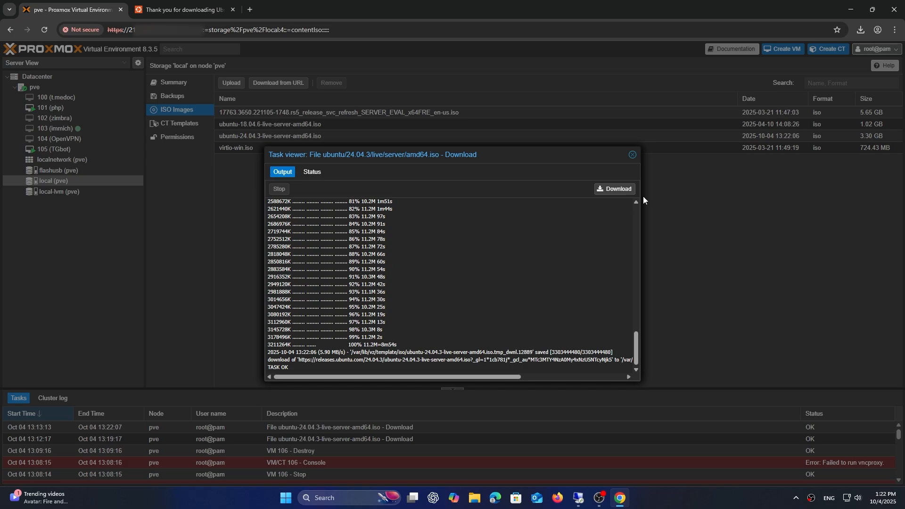
click(632, 155)
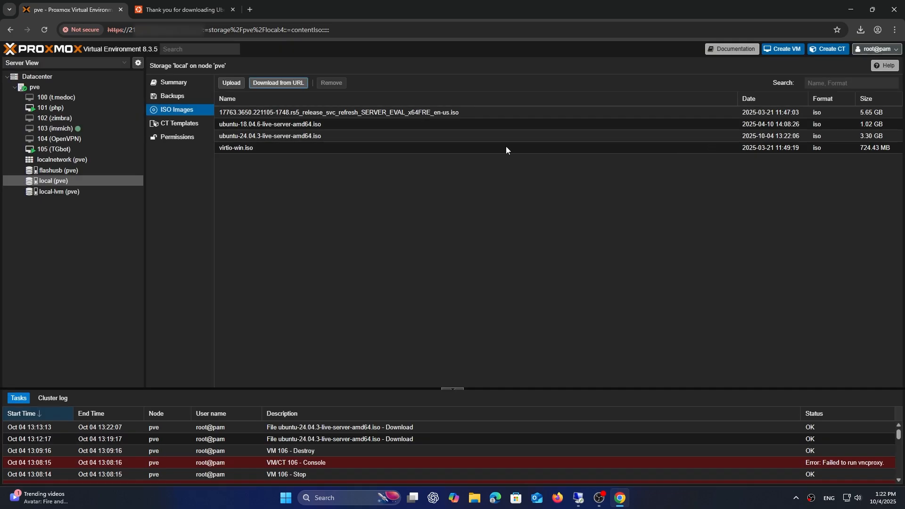
click(326, 136)
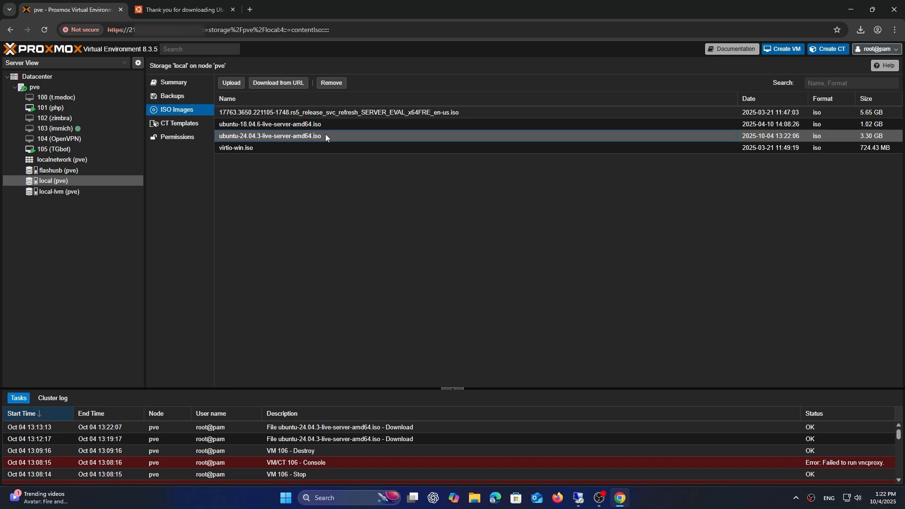
Start a new VM named ovpn booting from the Ubuntu 24.04.3 server ISO.
click(79, 85)
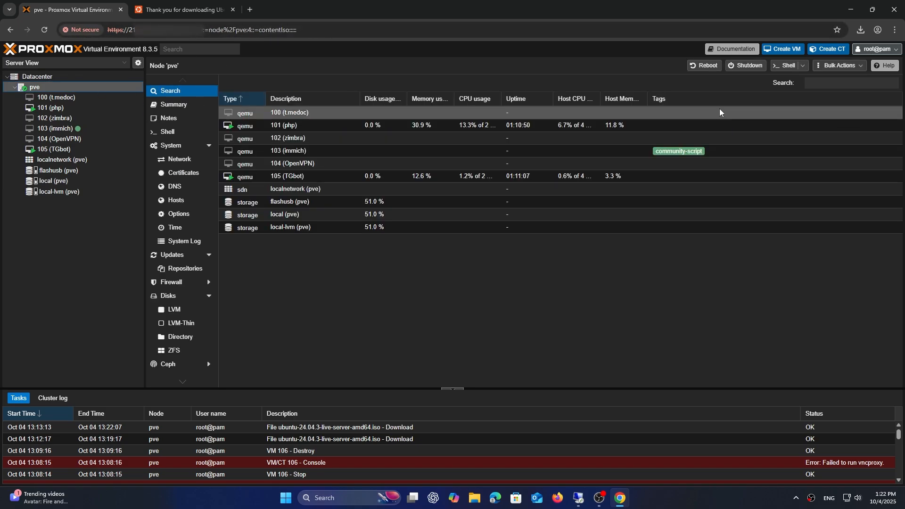
click(784, 56)
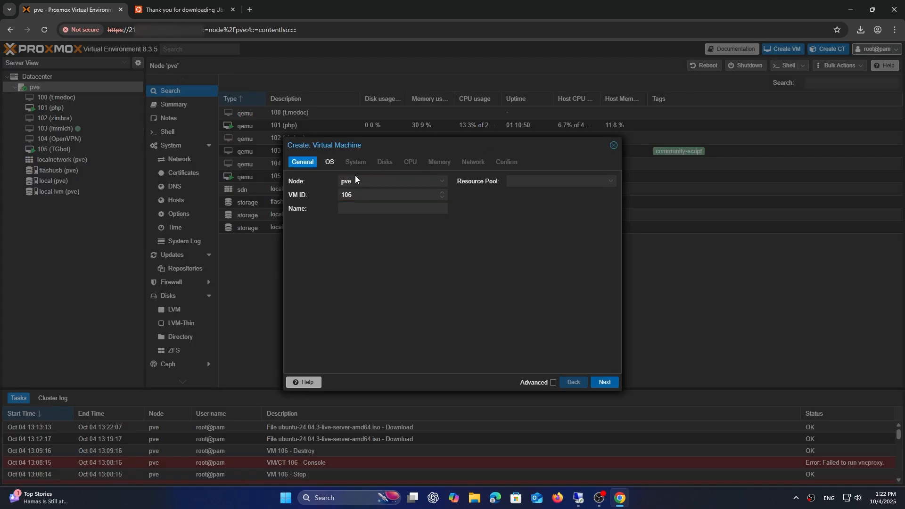
click(360, 208)
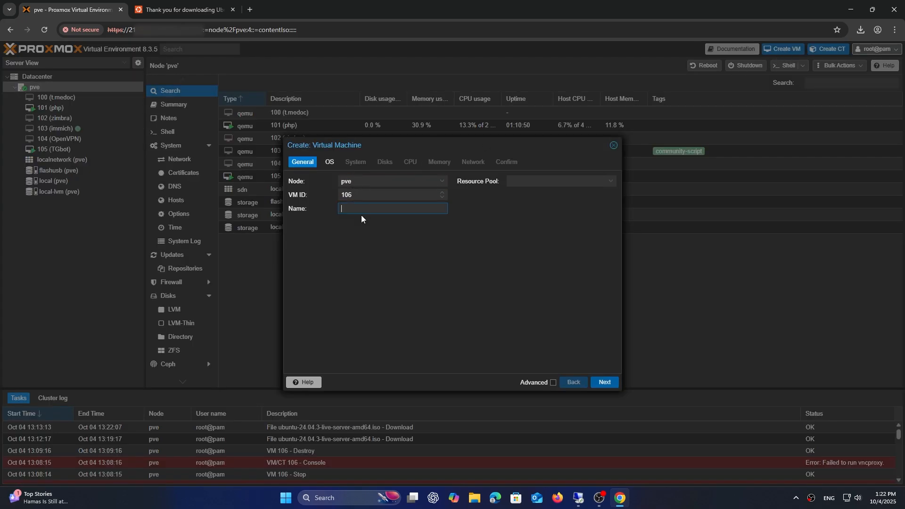
text(ovpn)
click(608, 381)
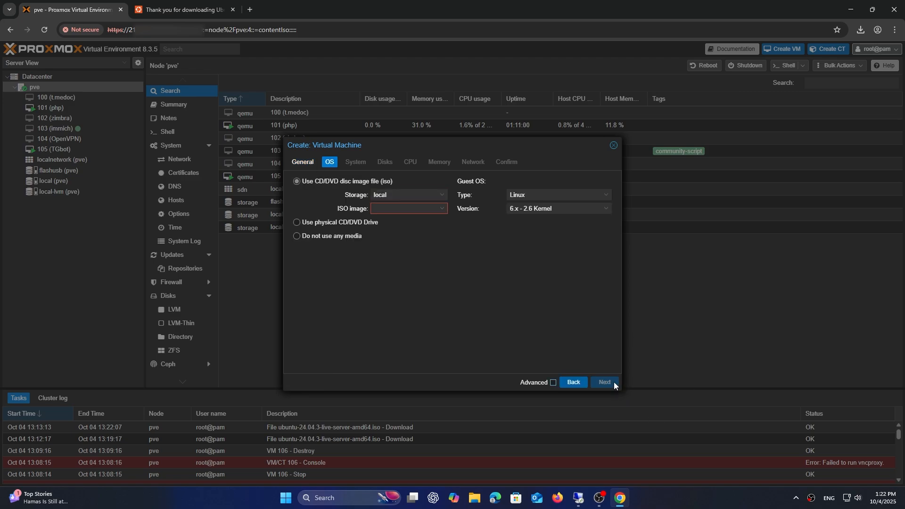
click(441, 208)
click(442, 255)
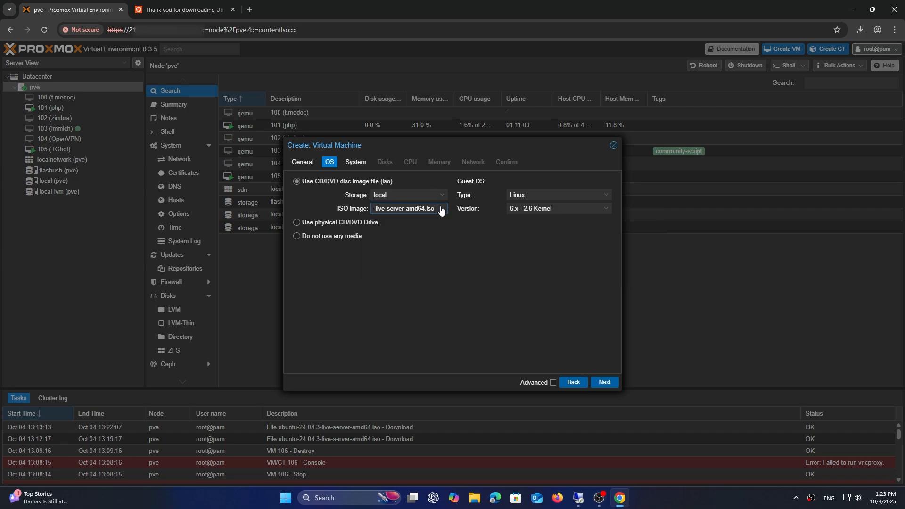
Keep default system settings, set the disk to 64 GiB and use 4 CPU cores.
click(603, 381)
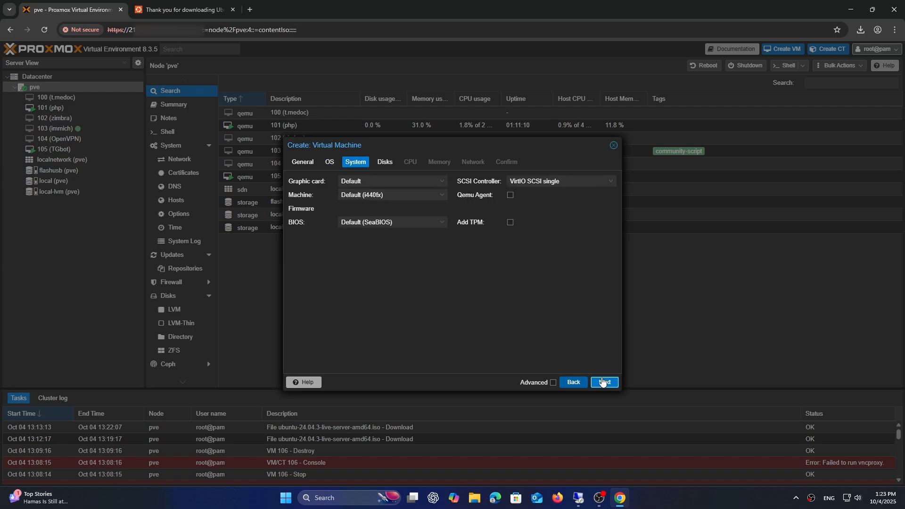
click(602, 381)
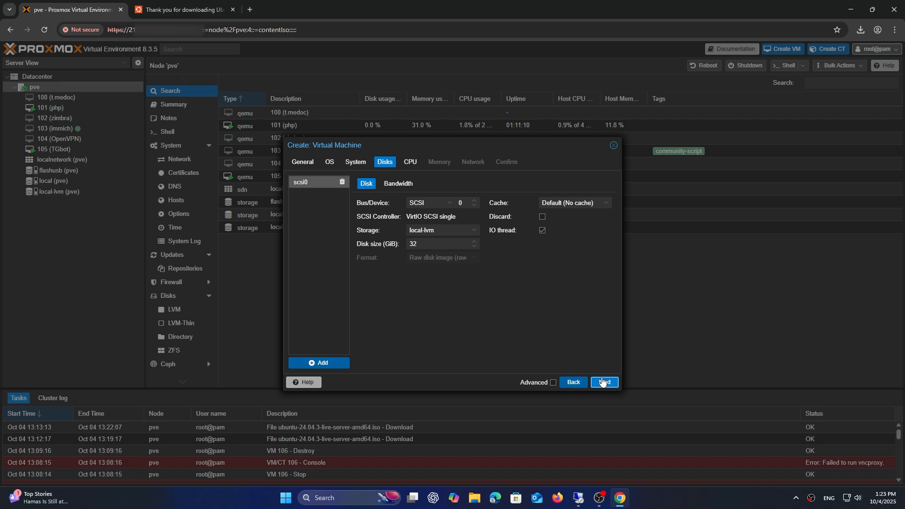
drag(436, 241, 394, 240)
text(64)
click(480, 279)
click(596, 382)
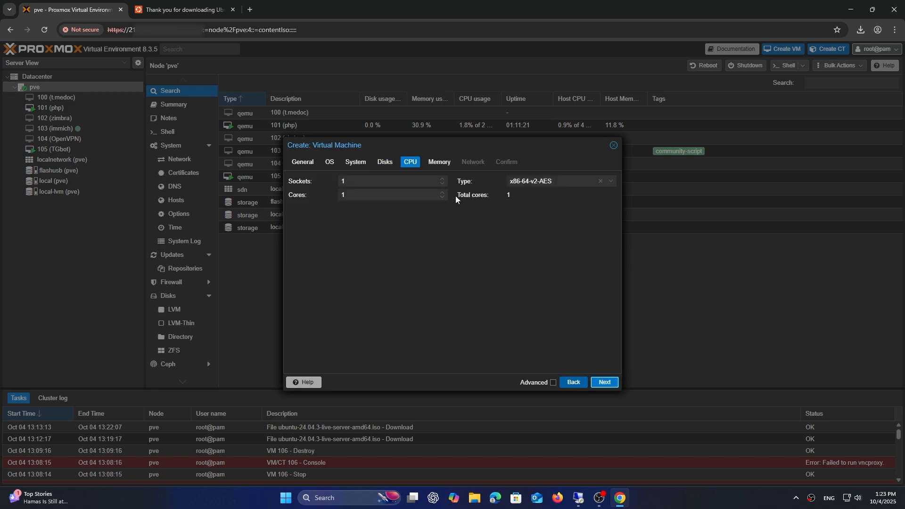
click(443, 193)
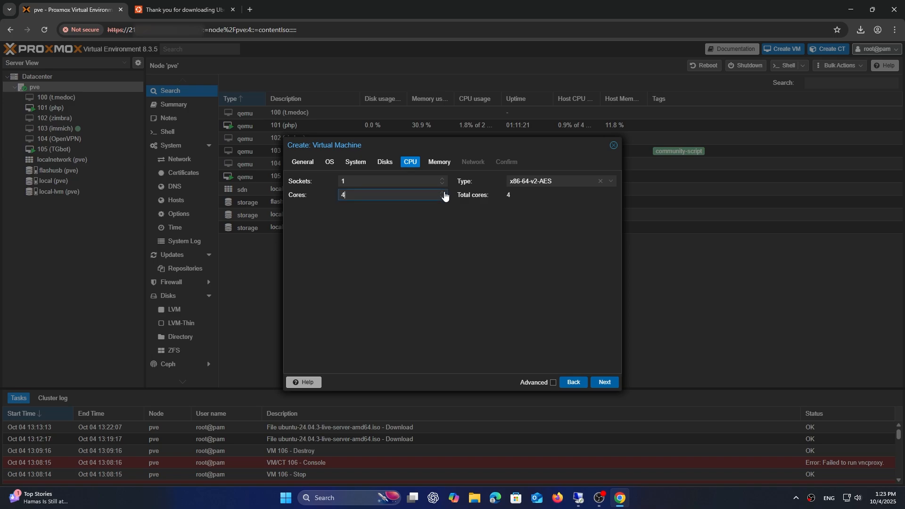
Give the VM 8192 MiB memory, create it and open VM 106's summary.
click(600, 381)
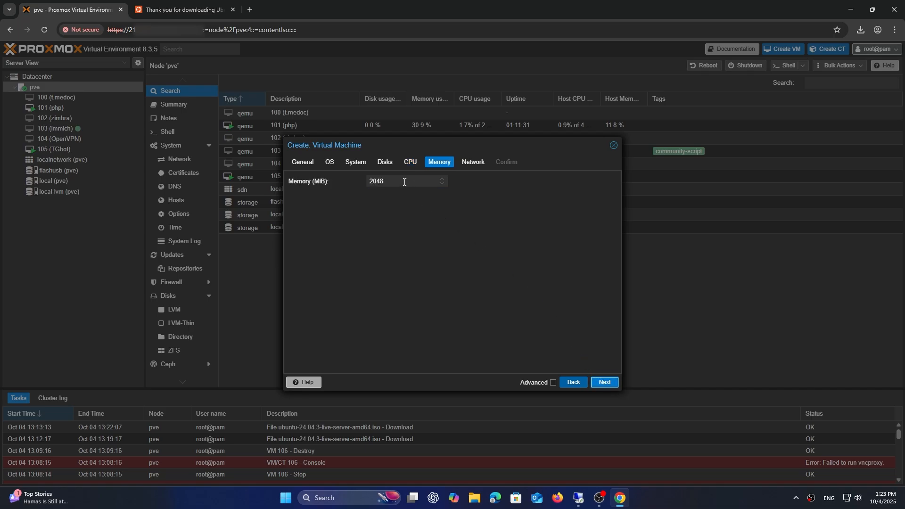
drag(404, 182, 362, 178)
click(607, 382)
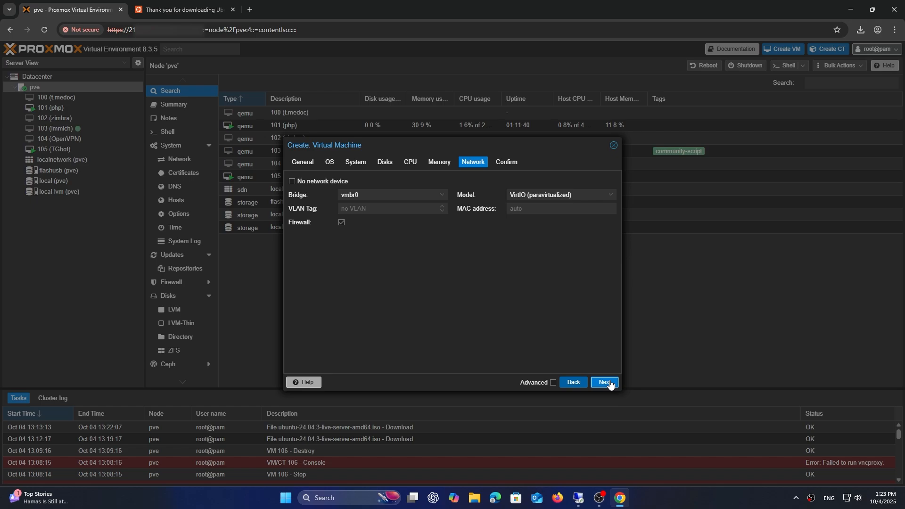
click(609, 383)
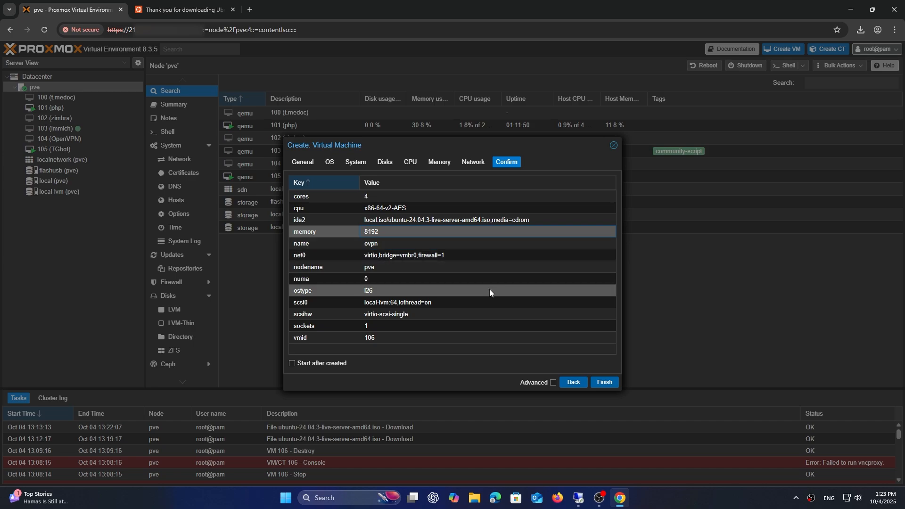
click(602, 382)
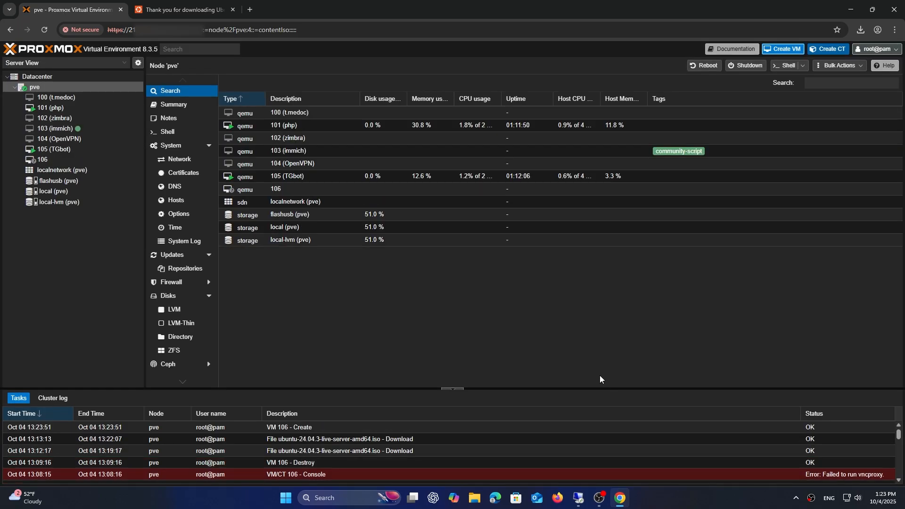
click(41, 162)
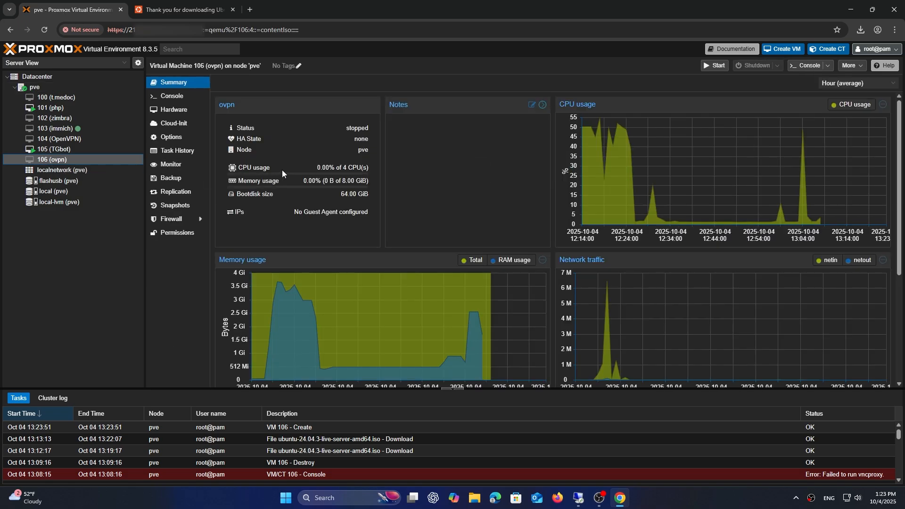
Start VM 106 in its console and accept English, English (US) keyboard and standard install.
click(186, 96)
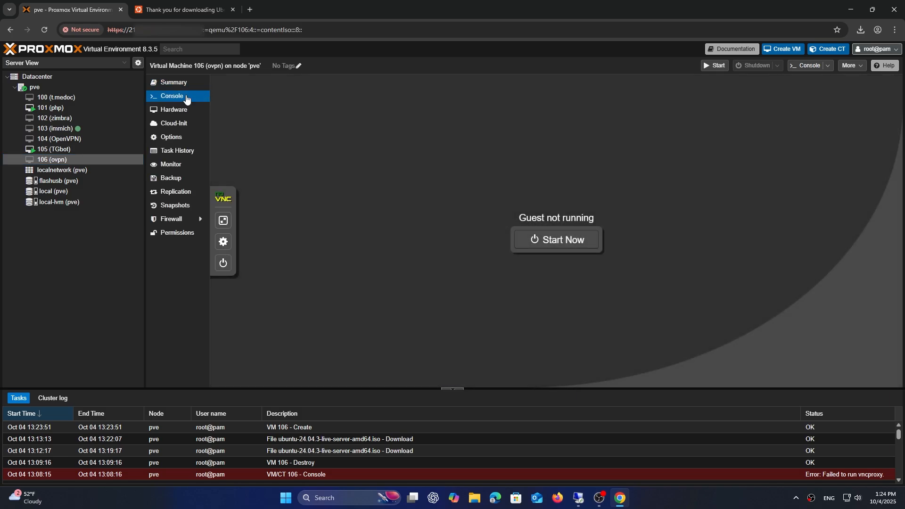
click(548, 239)
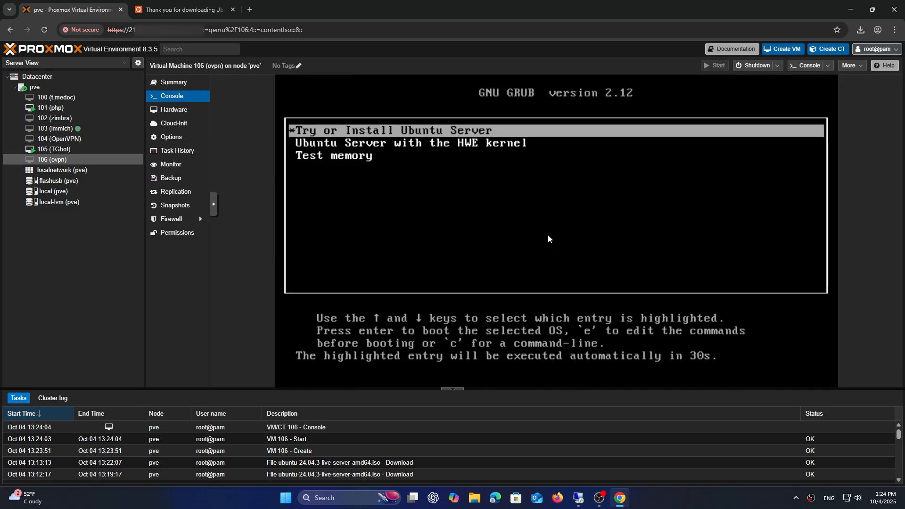
key(Return)
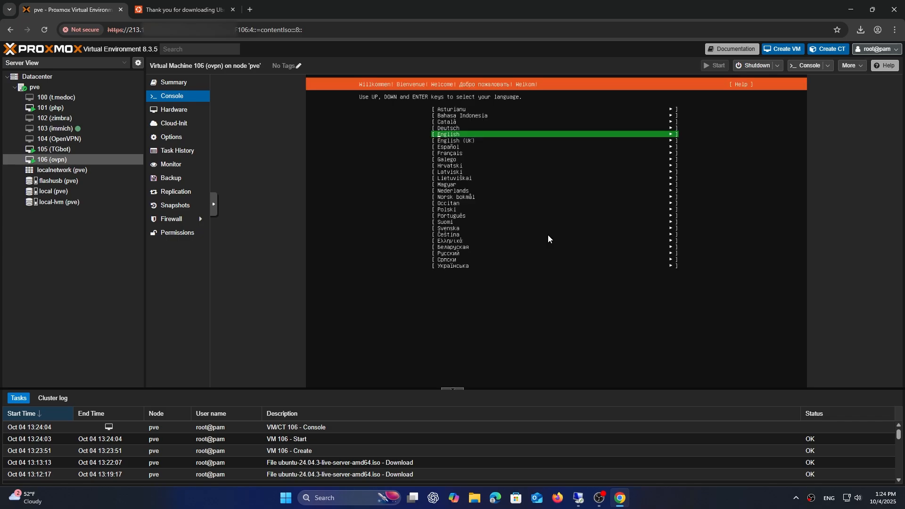
key(Return)
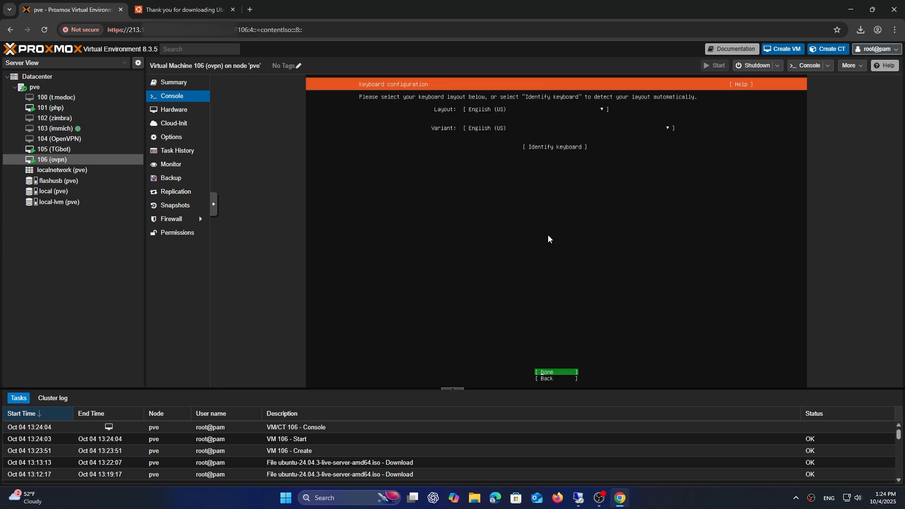
key(Return)
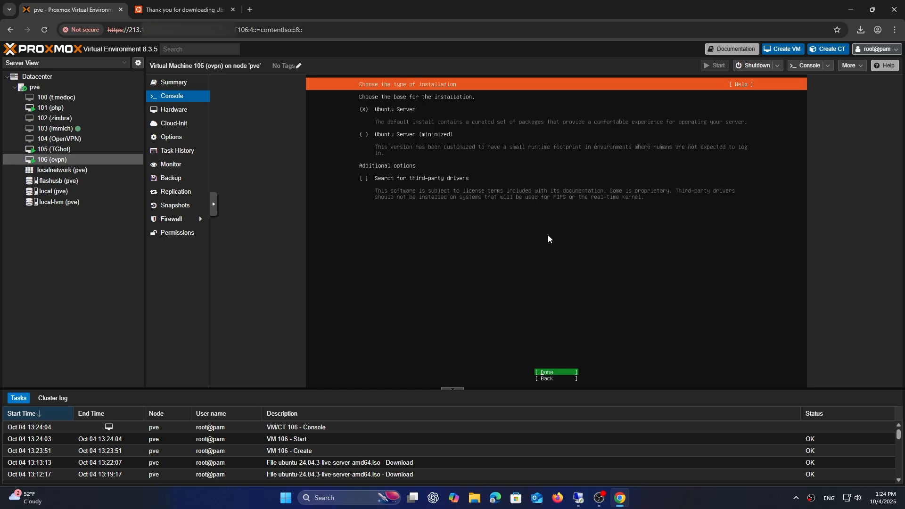
key(Return)
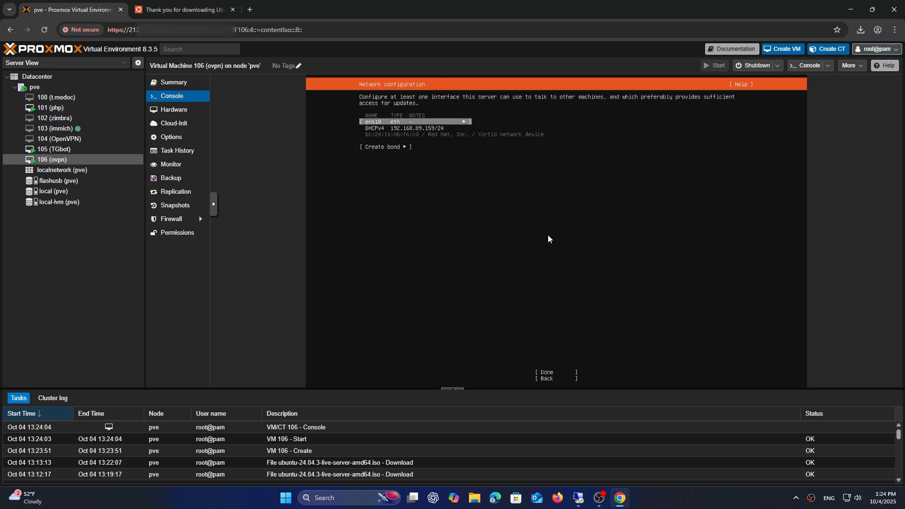
Switch the ens18 interface's IPv4 method to Manual.
key(Return)
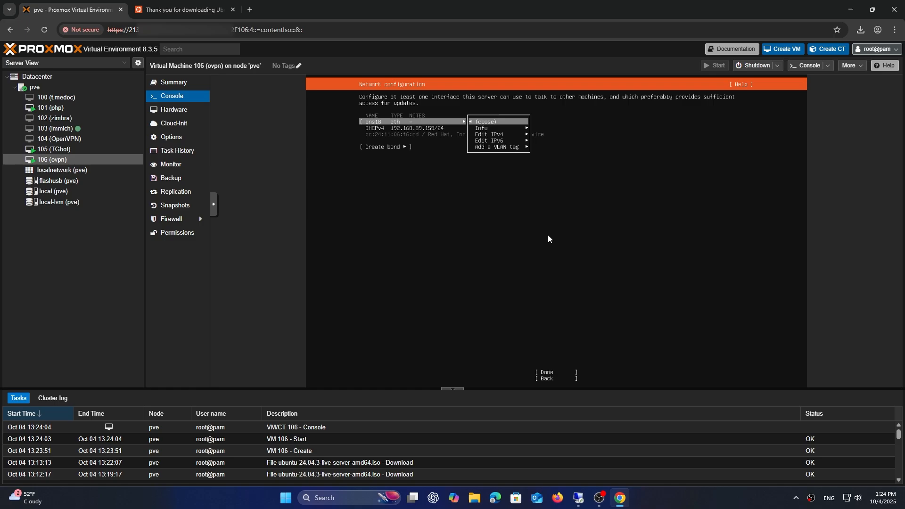
key(Down)
key(Down)
key(Return)
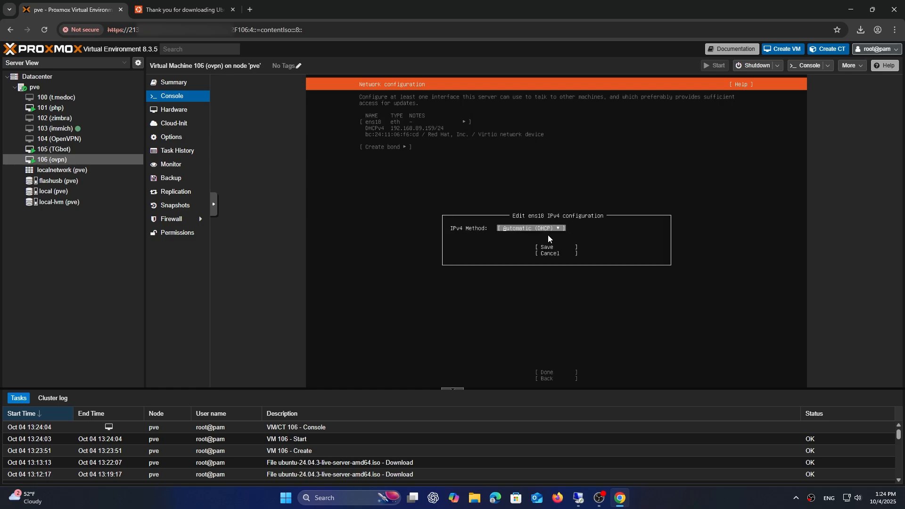
key(Return)
key(Down)
key(Return)
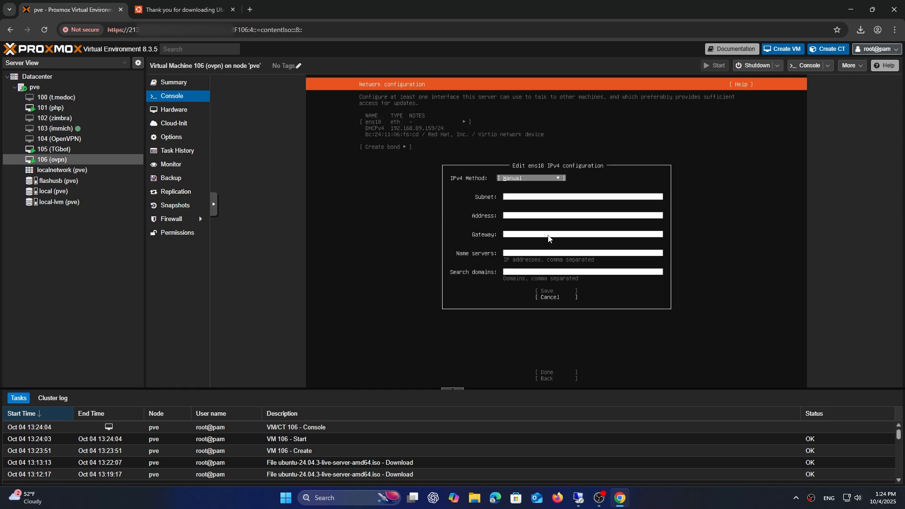
Enter subnet 192.168.13.0/24, address 192.168.13.21, gateway 192.168.13.1 and name server 8.8.8.8.
key(Tab)
text(192.168.13.)
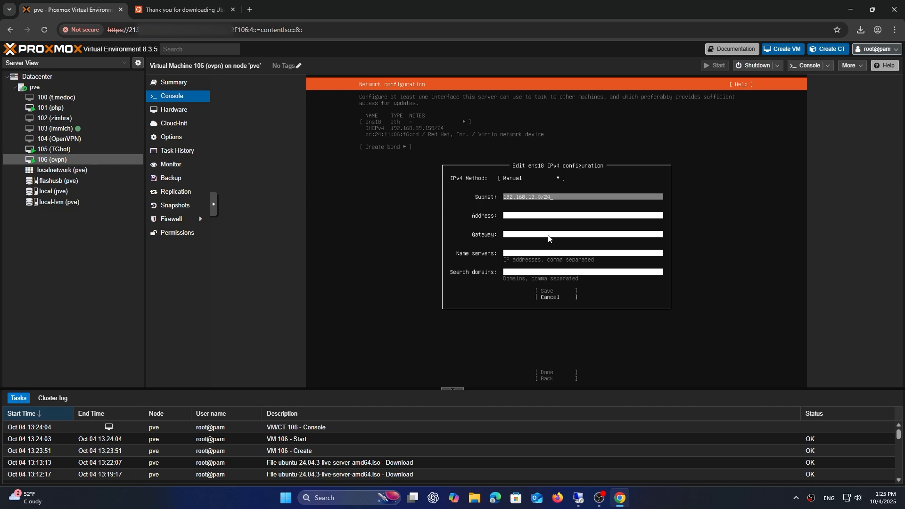
key(Tab)
text(198)
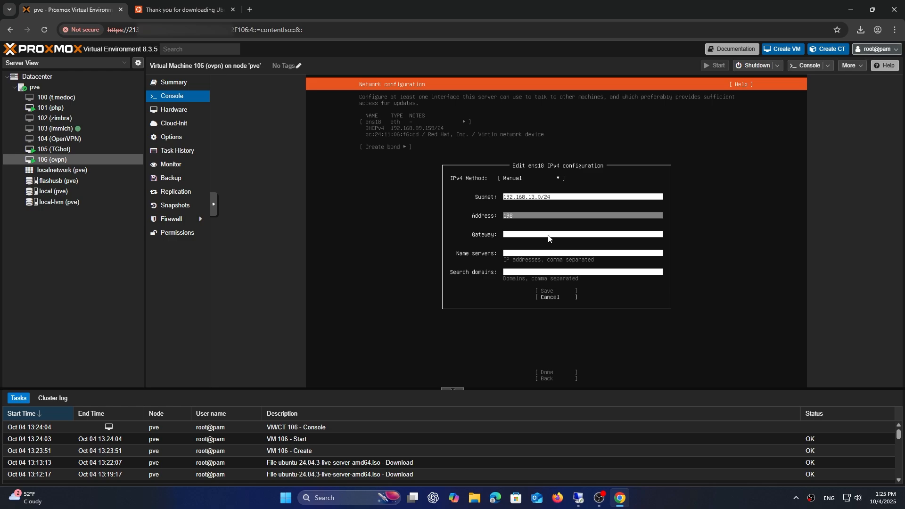
key(BackSpace)
text(2.168.13.21)
key(Tab)
text(192.)
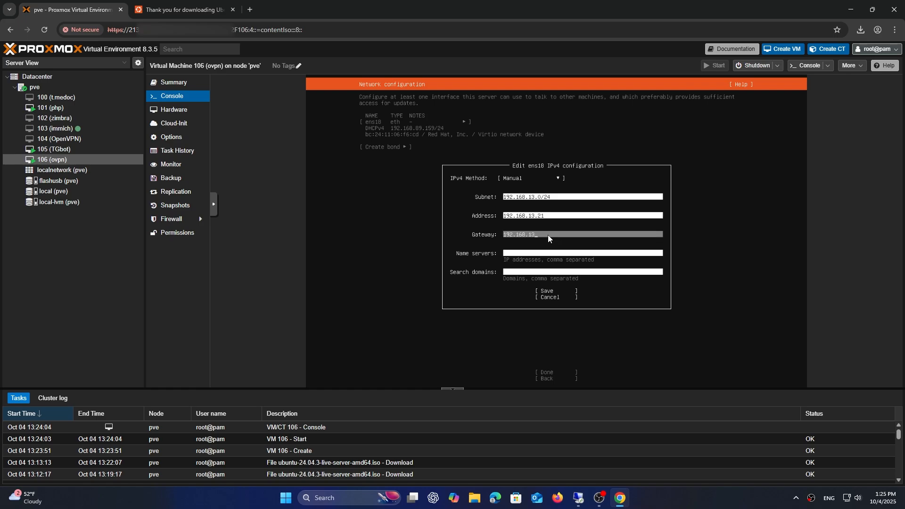
key(Tab)
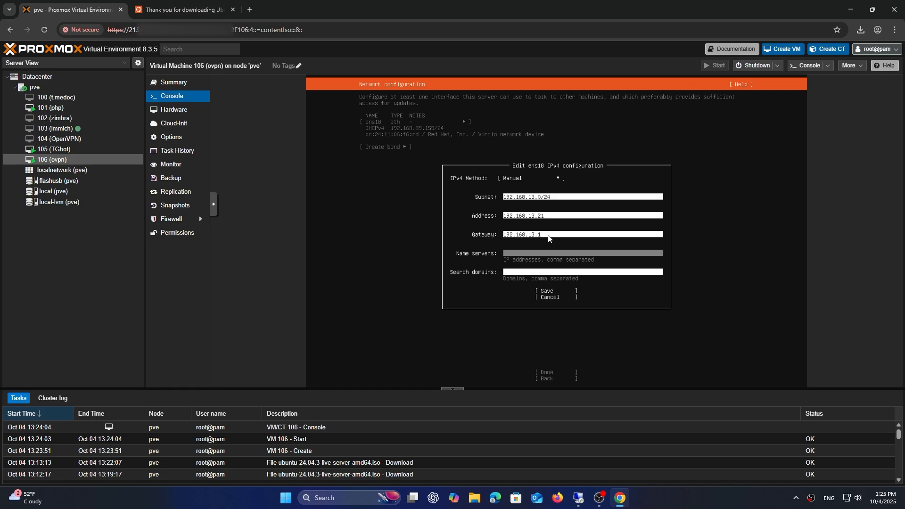
text(8.8.8.8)
key(Return)
key(Return)
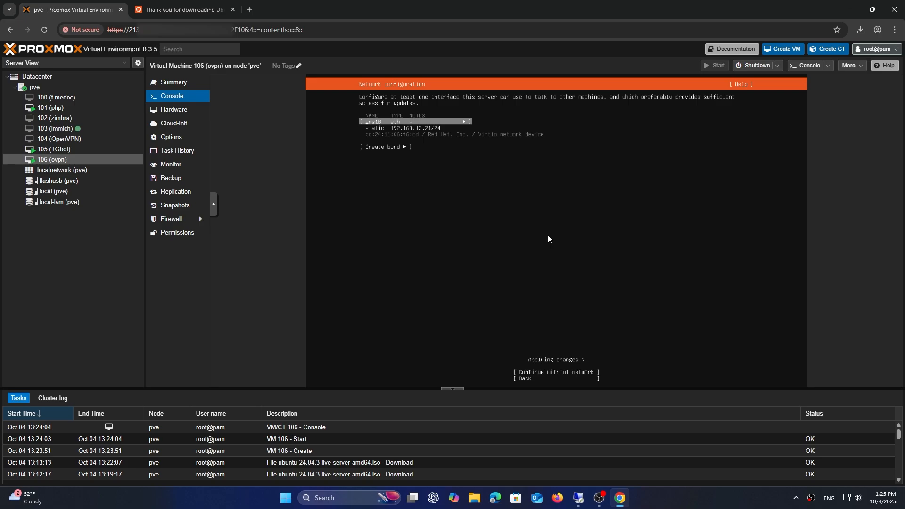
Accept the network settings, leave the proxy blank and keep the default archive mirror.
key(Tab)
key(Tab)
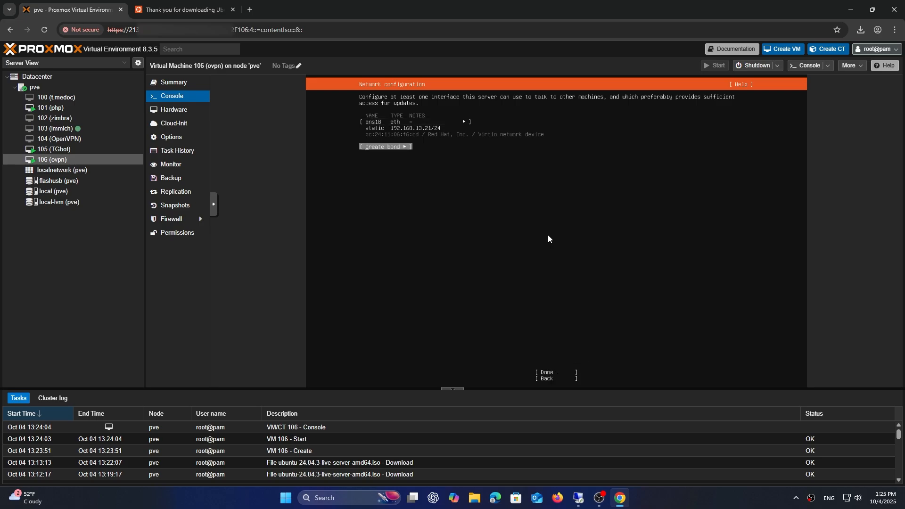
key(Return)
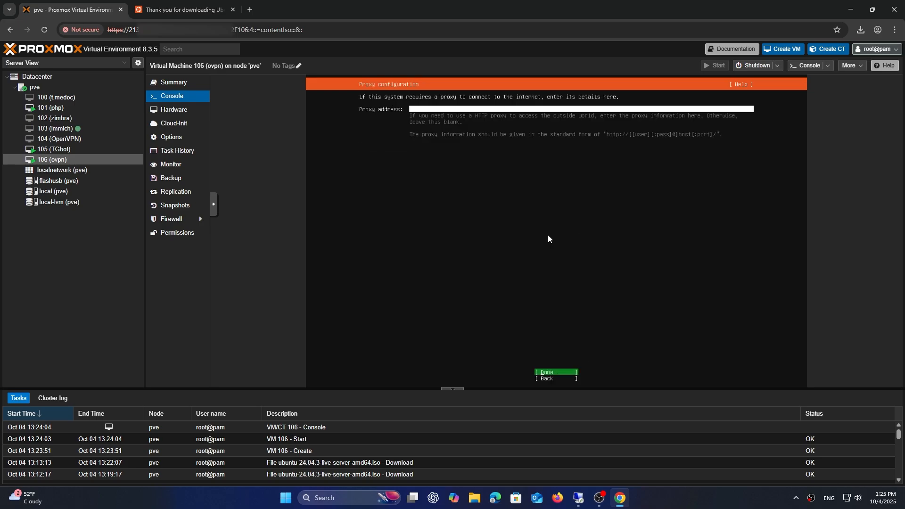
key(Return)
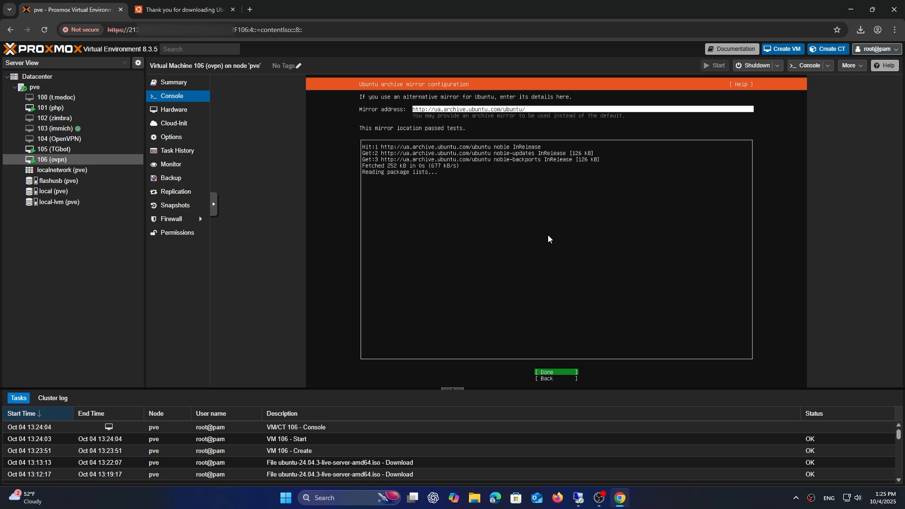
key(Return)
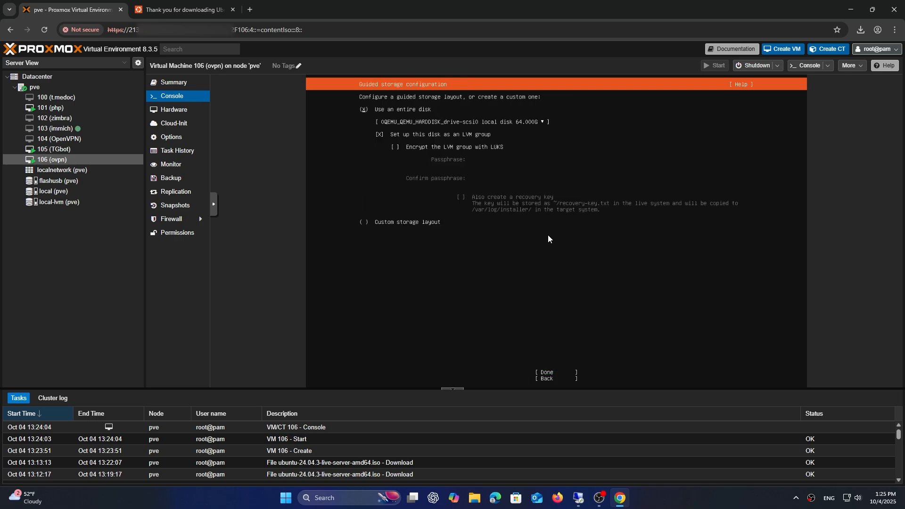
Use the entire disk with LVM, accept the storage summary and highlight Continue.
key(Down)
key(Down)
key(Down)
key(Down)
key(Down)
key(Down)
key(Up)
key(Return)
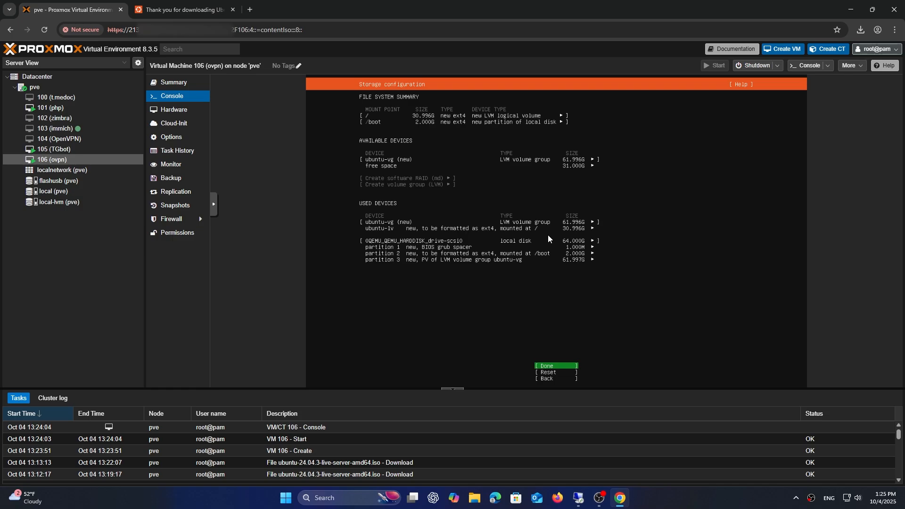
key(Return)
key(Down)
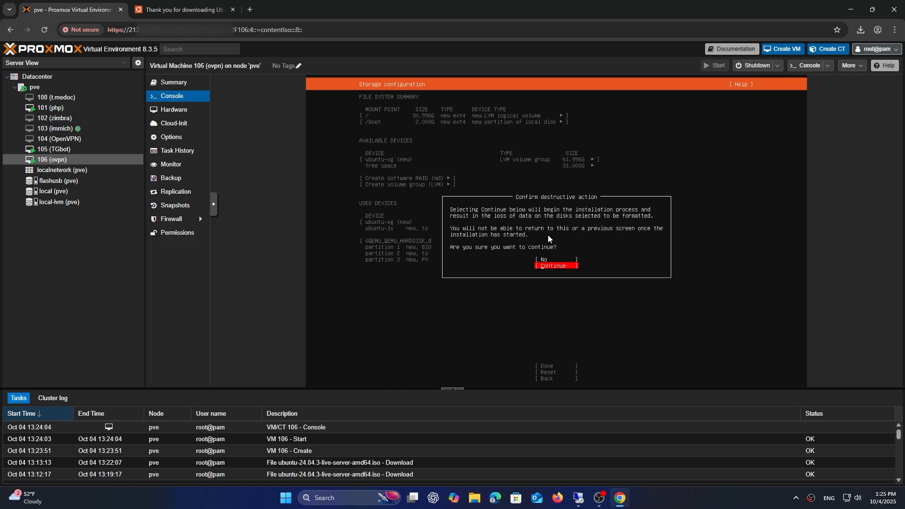
Confirm the disk wipe, then enter your name, server name ovpn, a username and the password twice.
key(Return)
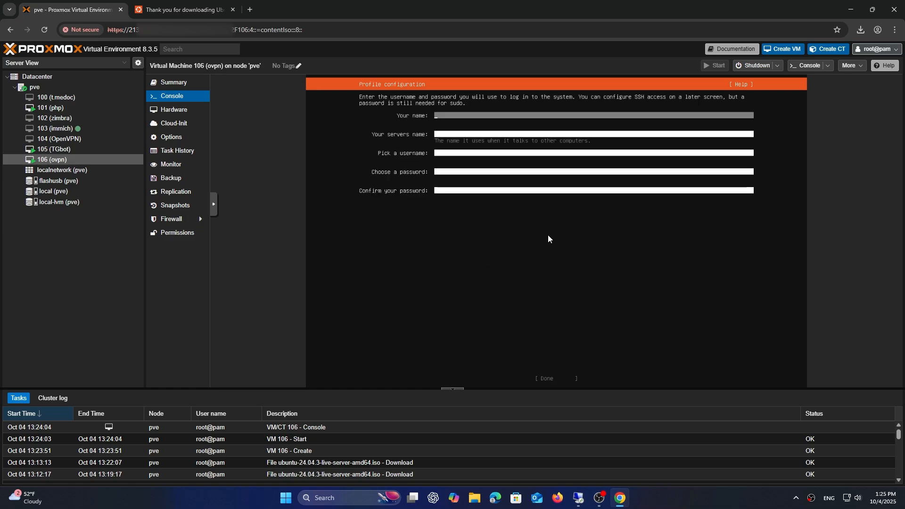
text(itsour)
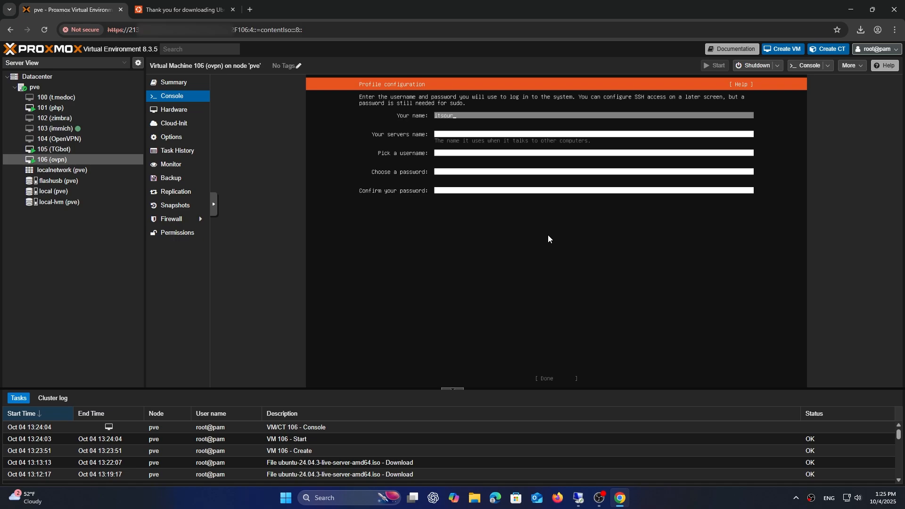
text(ce)
key(Tab)
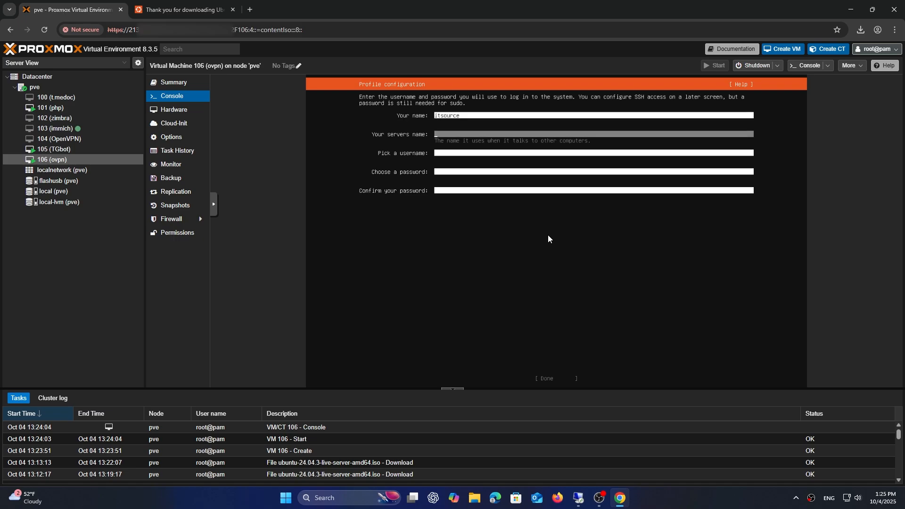
text(o)
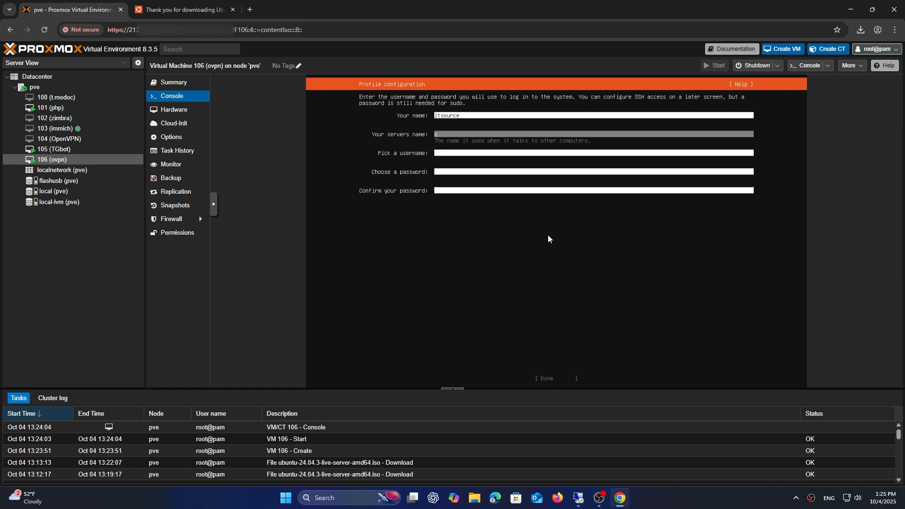
text(vpn)
key(Tab)
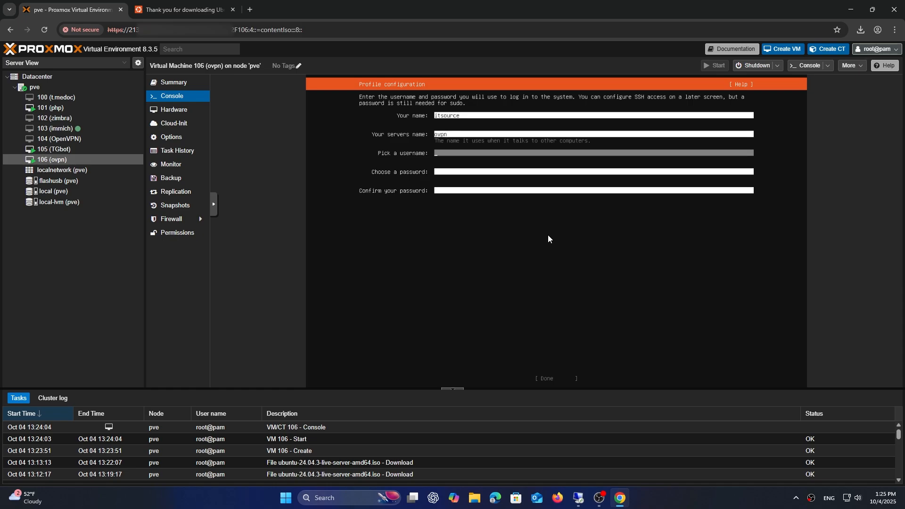
text(itsource)
key(Tab)
text(***********)
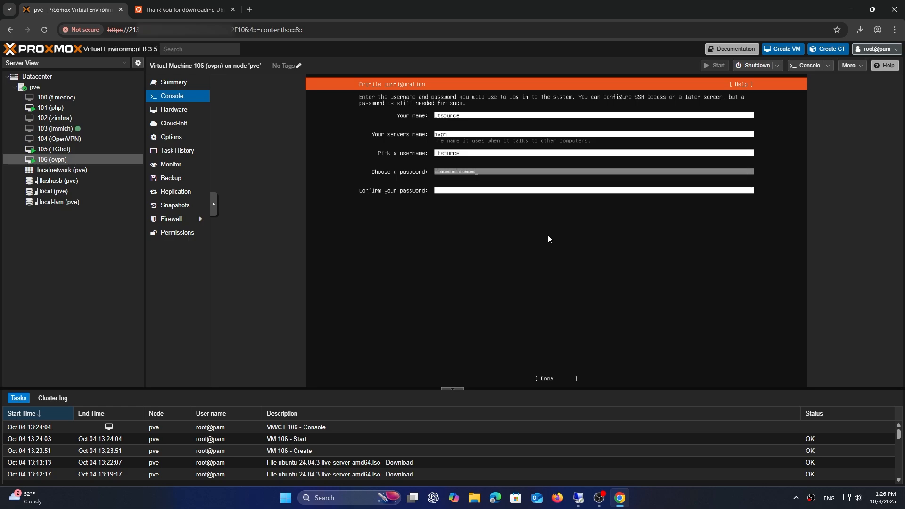
key(Tab)
text(********)
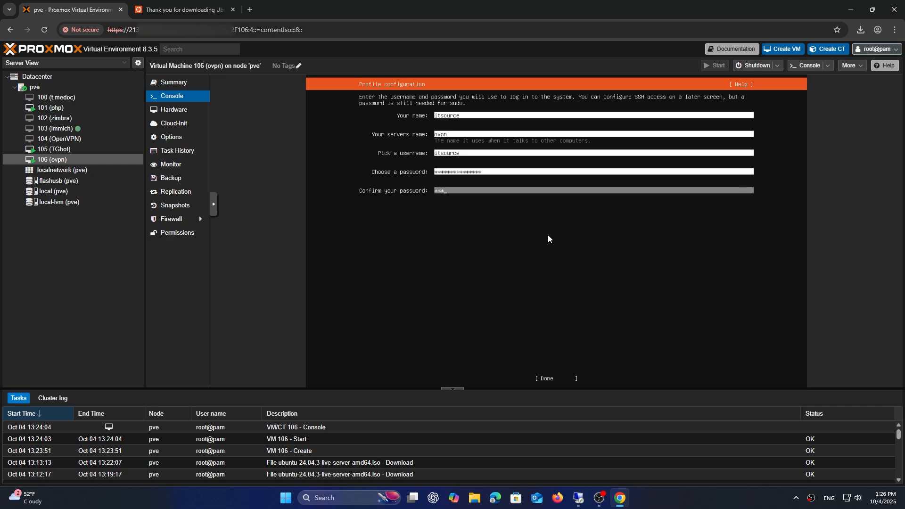
text(****)
key(Tab)
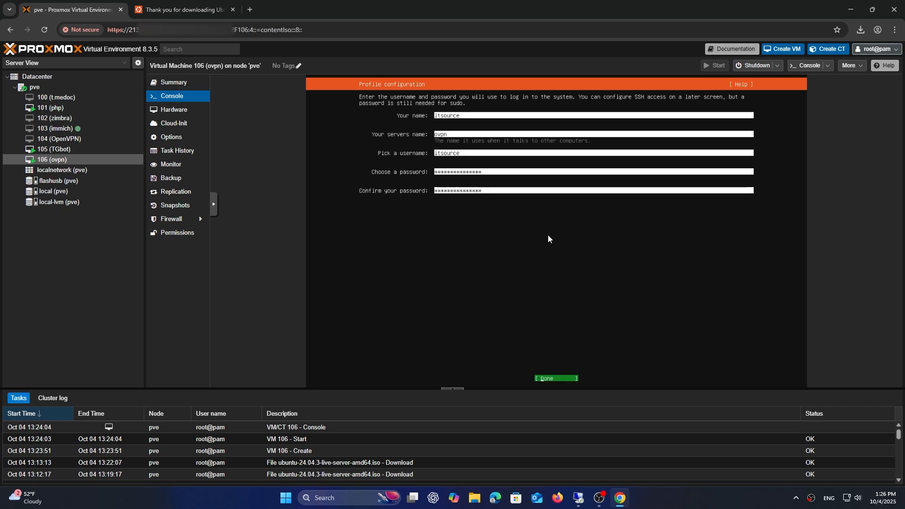
key(Return)
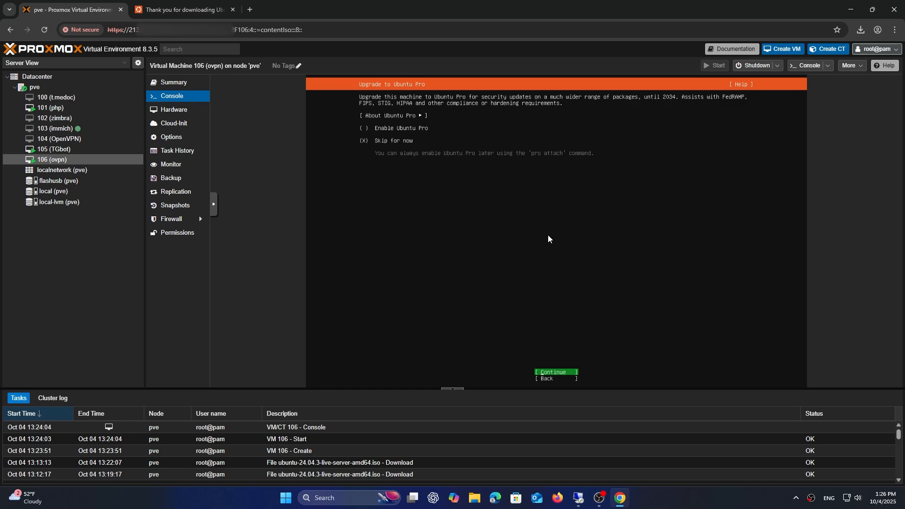
Skip Ubuntu Pro, enable OpenSSH server, choose no extra snaps and start the installation.
key(Return)
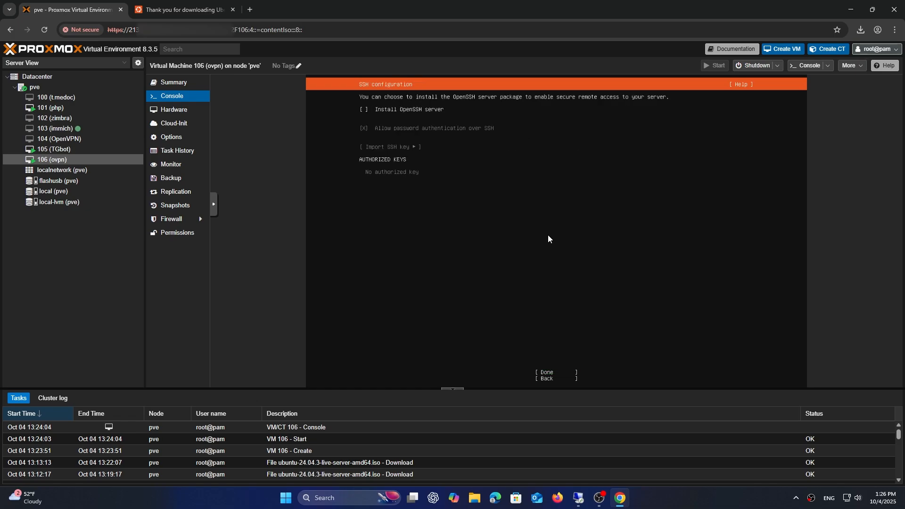
key(space)
key(Tab)
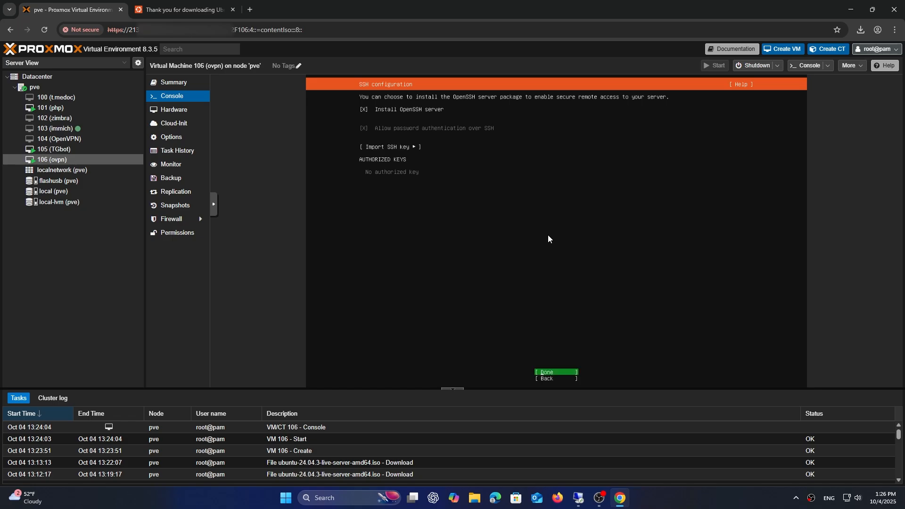
key(Return)
key(Tab)
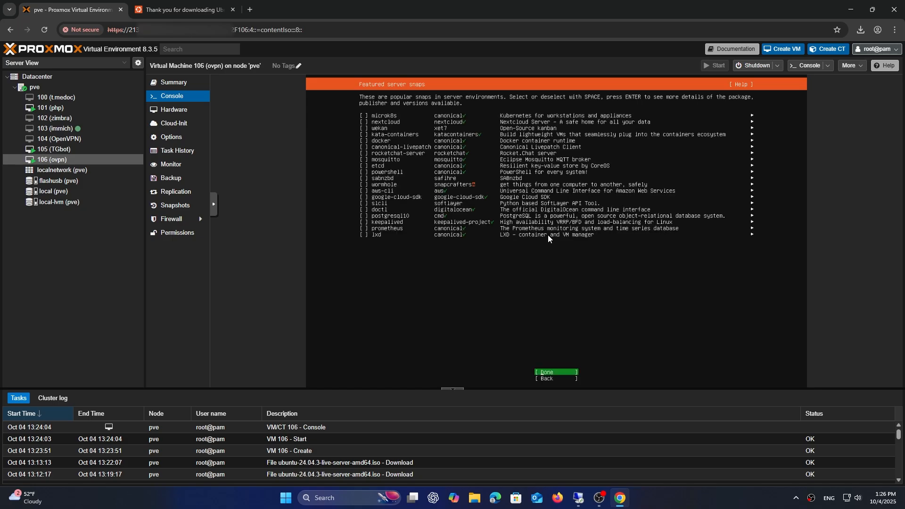
key(Return)
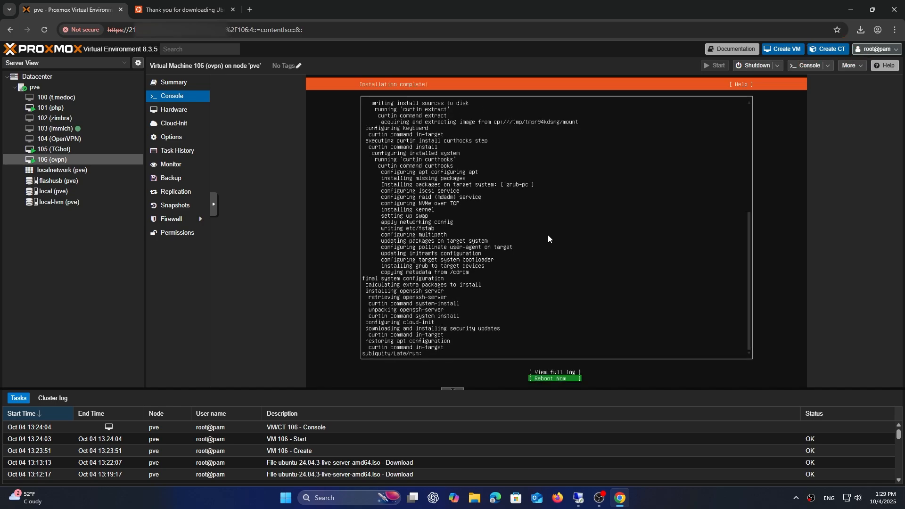
Reboot VM 106 and set its CD/DVD Drive to 'Do not use any media', ejecting the Ubuntu ISO.
key(Return)
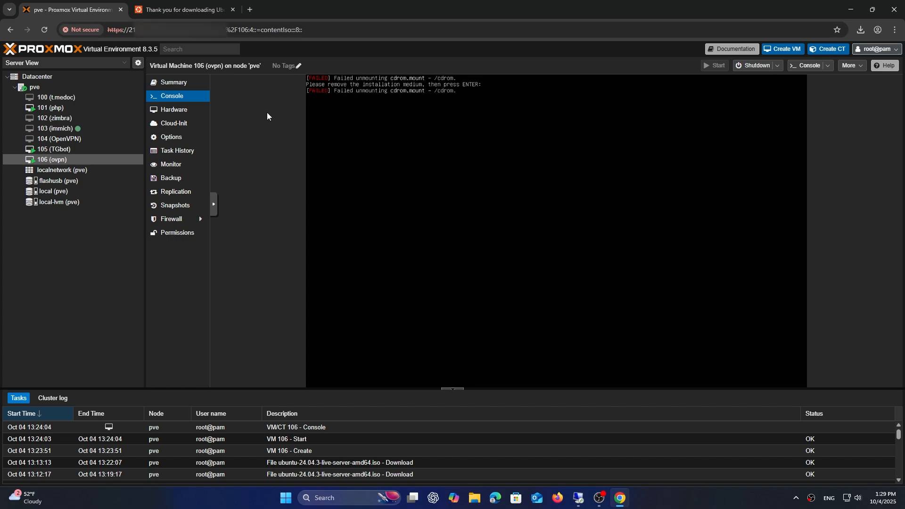
click(194, 114)
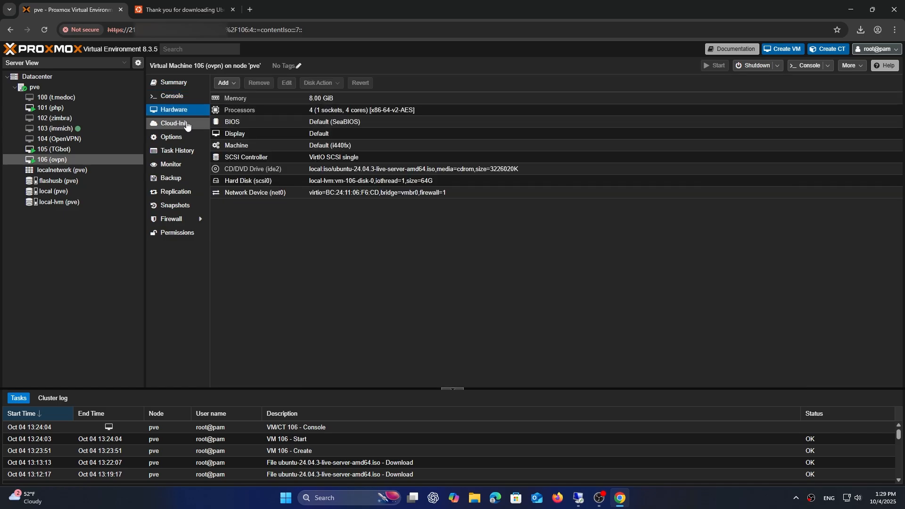
double_click(317, 171)
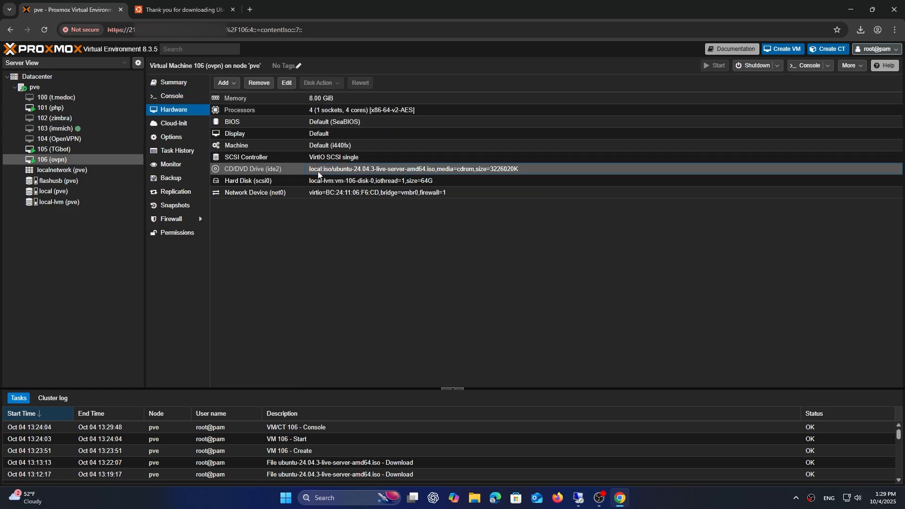
click(400, 291)
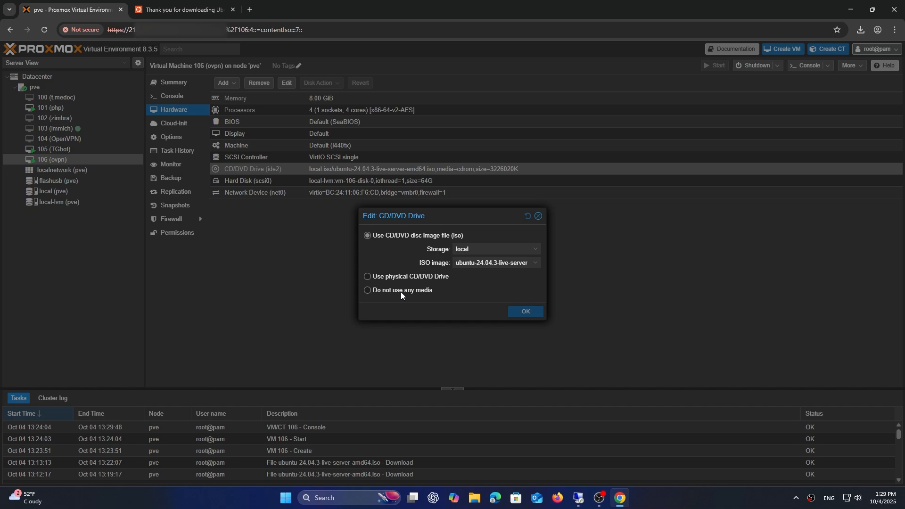
click(527, 313)
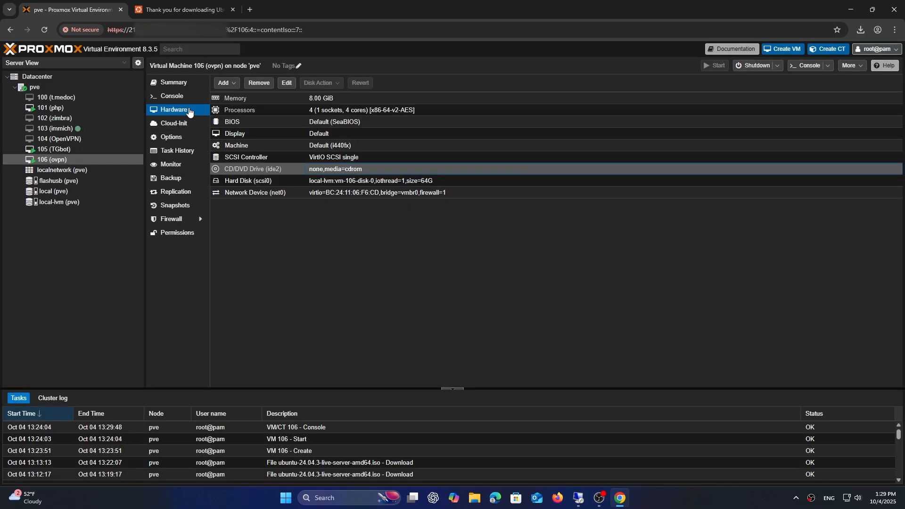
click(180, 98)
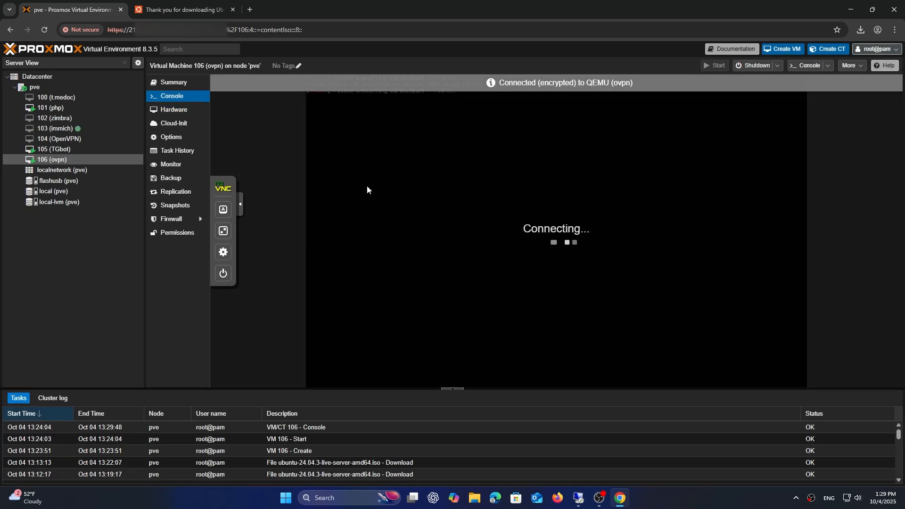
Log in to ovpn with the account's username and password, then ping google.com: 4/4 replies, 0% loss.
key(ctrl+c)
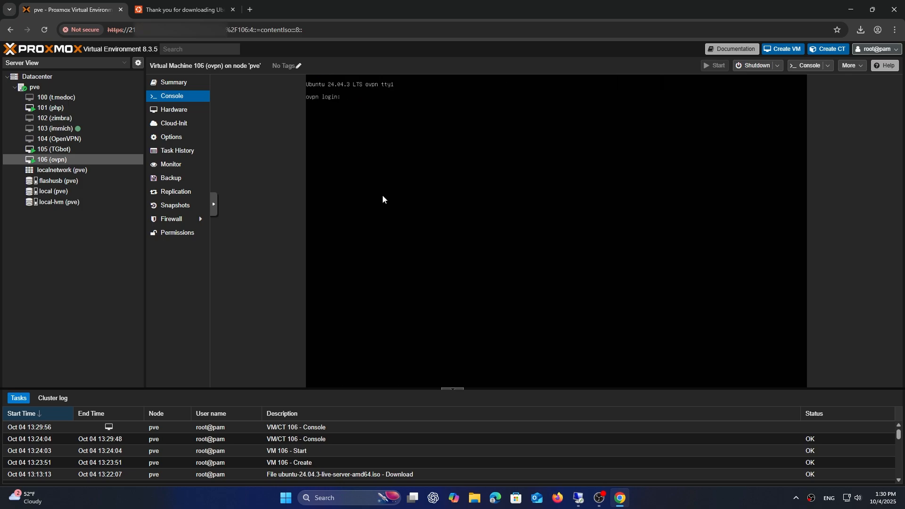
text(itsource)
key(Return)
key(Return)
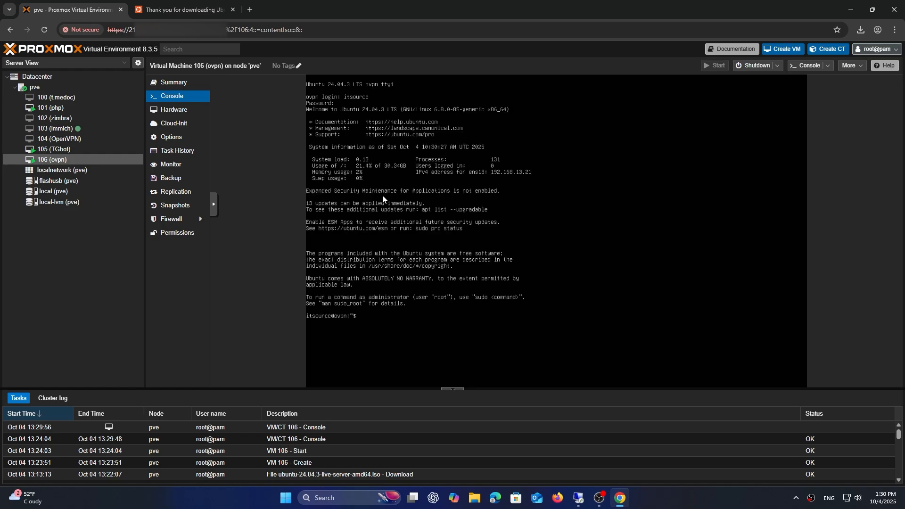
text(ping google.com)
key(Return)
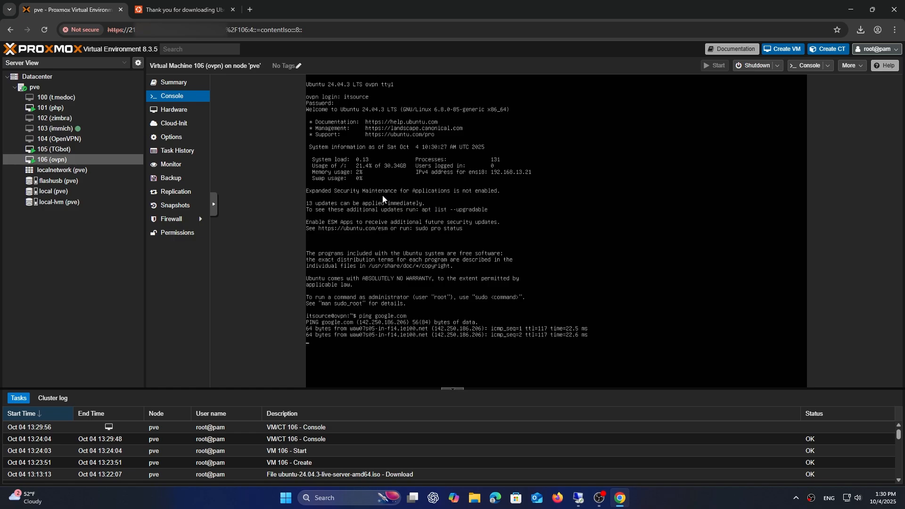
key(ctrl+c)
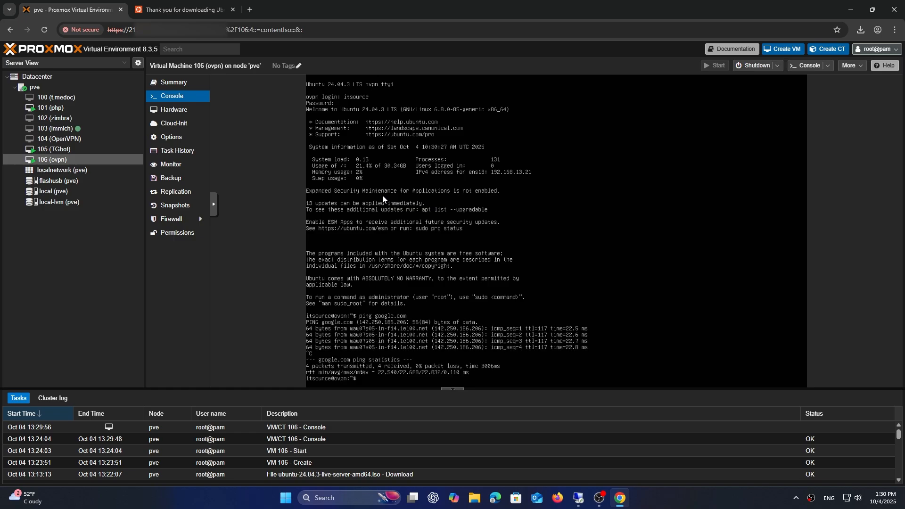